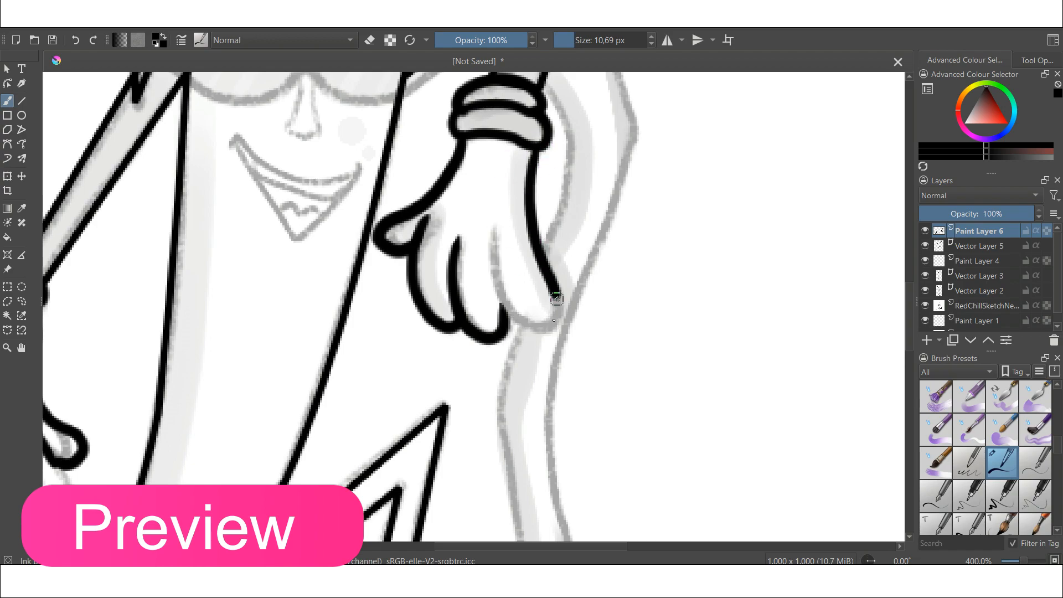
# - Ink outline strokes along the character's glove and arm in the preview drawing, undoing unwanted strokes
pyautogui.scroll(-3, 383, 340)
pyautogui.scroll(3, 349, 421)
pyautogui.moveTo(483, 251)
pyautogui.mouseDown()
pyautogui.moveTo(500, 283)
pyautogui.moveTo(458, 259)
pyautogui.moveTo(386, 308)
pyautogui.moveTo(490, 333)
pyautogui.mouseUp()
pyautogui.hotkey('ctrl', 'z')
pyautogui.scroll(-5, 489, 335)
pyautogui.scroll(2, 480, 322)
pyautogui.scroll(3, 376, 388)
pyautogui.moveTo(475, 235)
pyautogui.mouseDown()
pyautogui.moveTo(429, 324)
pyautogui.moveTo(523, 252)
pyautogui.moveTo(512, 244)
pyautogui.mouseUp()
pyautogui.moveTo(455, 263); pyautogui.dragTo(524, 268)
pyautogui.scroll(-4, 516, 359)
pyautogui.scroll(2, 532, 311)
pyautogui.scroll(-2, 533, 312)
pyautogui.scroll(3, 456, 229)
pyautogui.moveTo(191, 106)
pyautogui.mouseDown()
pyautogui.moveTo(299, 283)
pyautogui.moveTo(322, 262)
pyautogui.mouseUp()
pyautogui.hotkey('ctrl', 'z')
pyautogui.hotkey('ctrl', 'z')
pyautogui.hotkey('ctrl', 'z')
pyautogui.scroll(-4, 302, 176)
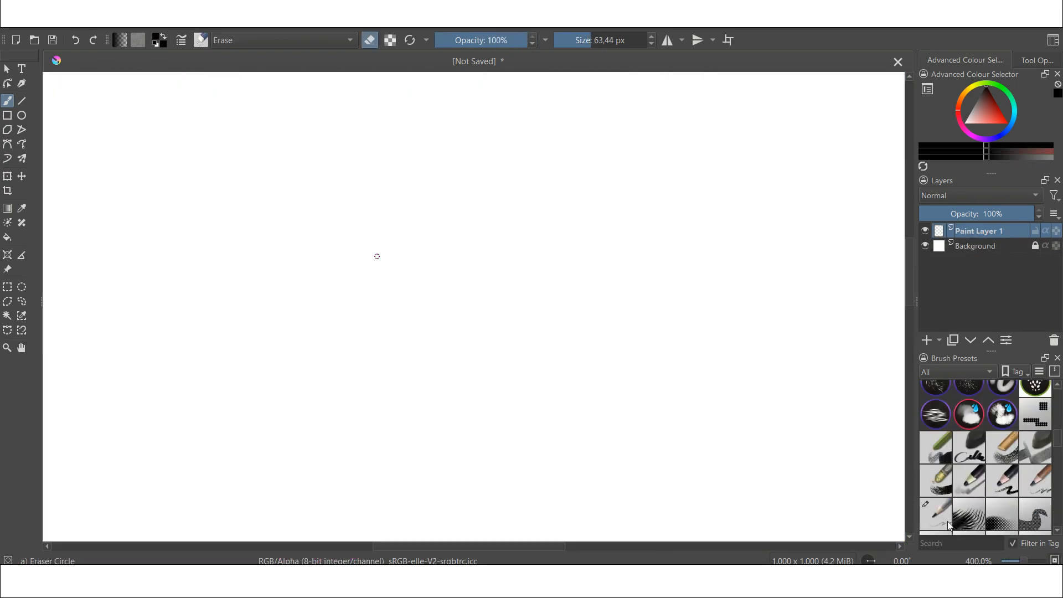
# - Select the Charcoal Pencil Thin preset and sketch a rough diagonal gesture line for the figure's body
pyautogui.click(948, 518)
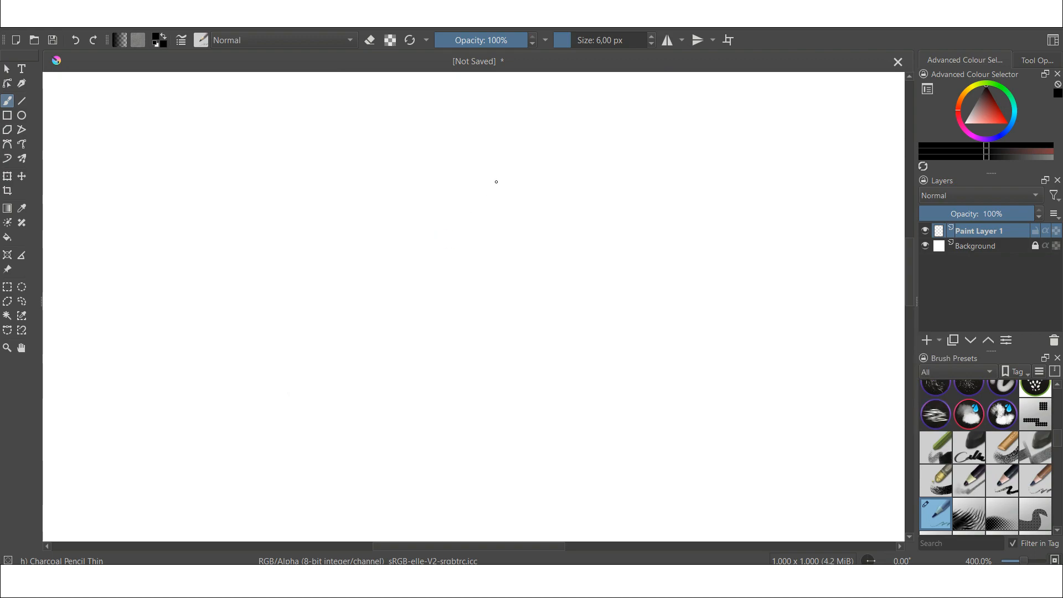
pyautogui.moveTo(506, 165); pyautogui.dragTo(408, 325)
pyautogui.hotkey('ctrl', 'z')
pyautogui.moveTo(526, 128); pyautogui.dragTo(417, 316)
pyautogui.moveTo(441, 268); pyautogui.dragTo(448, 381)
pyautogui.hotkey('ctrl', 'z')
pyautogui.moveTo(442, 268)
pyautogui.mouseDown()
pyautogui.moveTo(454, 335)
pyautogui.moveTo(349, 389)
pyautogui.mouseUp()
pyautogui.hotkey('ctrl', 'z')
pyautogui.moveTo(459, 244); pyautogui.dragTo(382, 310)
pyautogui.hotkey('ctrl', 'z')
pyautogui.moveTo(458, 247); pyautogui.dragTo(336, 395)
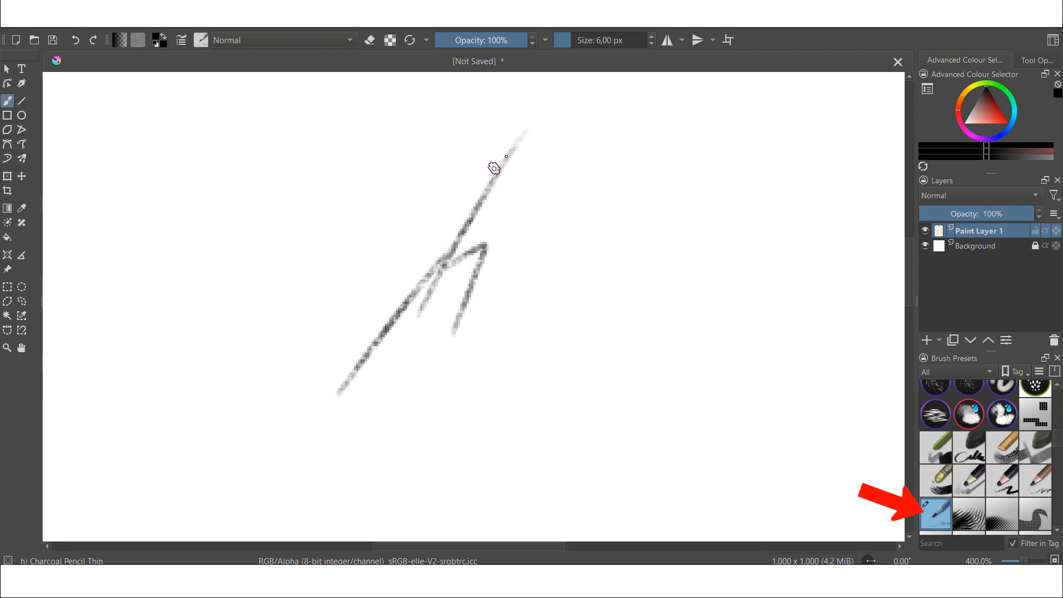
# - Sketch the figure's head, bent limbs, feet and a ground line, undoing unwanted strokes
pyautogui.moveTo(511, 150)
pyautogui.mouseDown()
pyautogui.moveTo(447, 199)
pyautogui.moveTo(507, 127)
pyautogui.moveTo(560, 114)
pyautogui.moveTo(533, 203)
pyautogui.mouseUp()
pyautogui.hotkey('ctrl', 'z')
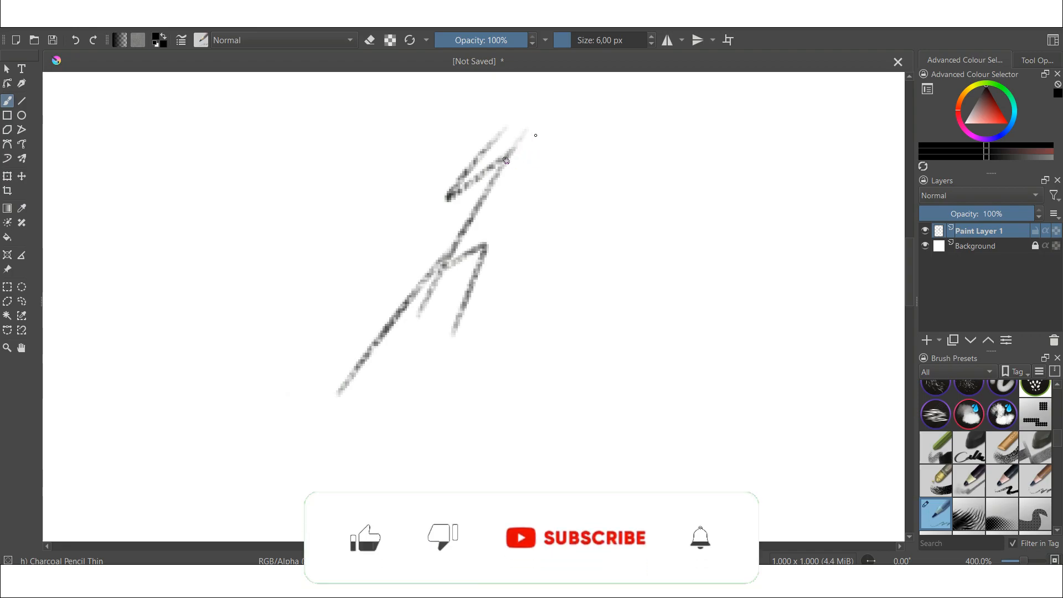
pyautogui.moveTo(549, 168)
pyautogui.mouseDown()
pyautogui.moveTo(515, 200)
pyautogui.moveTo(529, 180)
pyautogui.moveTo(527, 192)
pyautogui.mouseUp()
pyautogui.moveTo(488, 130)
pyautogui.mouseDown()
pyautogui.moveTo(501, 124)
pyautogui.moveTo(504, 136)
pyautogui.moveTo(505, 123)
pyautogui.moveTo(490, 128)
pyautogui.mouseUp()
pyautogui.hotkey('ctrl', 'z')
pyautogui.moveTo(450, 326); pyautogui.dragTo(453, 340)
pyautogui.moveTo(308, 386); pyautogui.dragTo(351, 374)
pyautogui.moveTo(420, 344); pyautogui.dragTo(616, 347)
pyautogui.moveTo(261, 405); pyautogui.dragTo(473, 398)
pyautogui.hotkey('ctrl', 'z')
pyautogui.moveTo(910, 272); pyautogui.dragTo(909, 249)
pyautogui.moveTo(516, 288)
pyautogui.mouseDown()
pyautogui.moveTo(519, 259)
pyautogui.moveTo(521, 292)
pyautogui.moveTo(770, 152)
pyautogui.mouseUp()
pyautogui.hotkey('ctrl', 'z')
pyautogui.hotkey('ctrl', 'z')
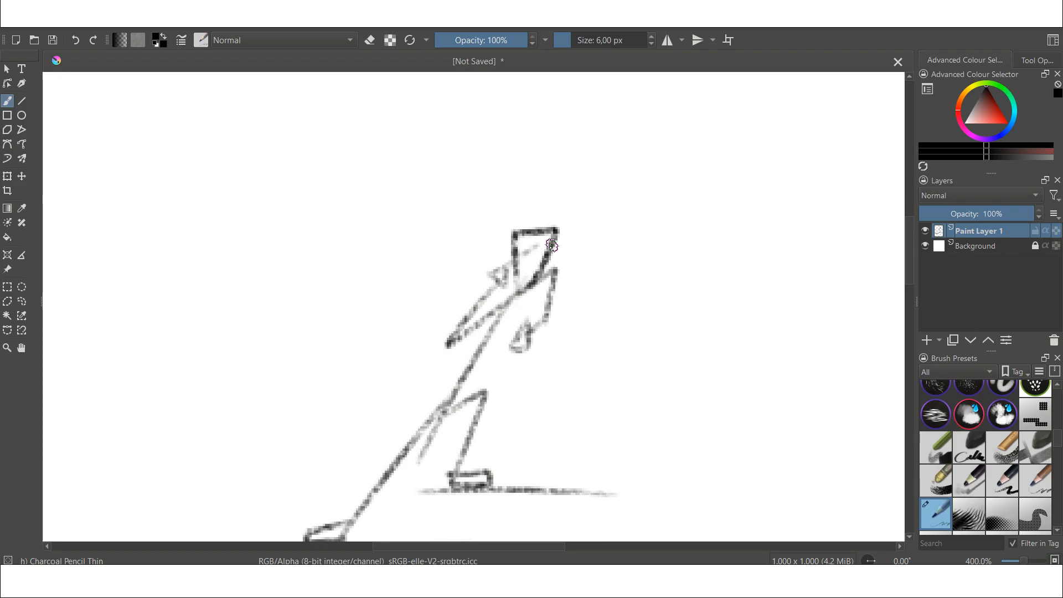
# - Add arm and leg strokes to the stick-figure sketch
pyautogui.moveTo(502, 269); pyautogui.dragTo(700, 166)
pyautogui.moveTo(546, 320); pyautogui.dragTo(534, 433)
pyautogui.moveTo(542, 339); pyautogui.dragTo(527, 490)
pyautogui.moveTo(559, 238); pyautogui.dragTo(725, 158)
# - Sketch the pepper's long curved body and a zigzag crown at its top on Paint Layer 6
pyautogui.scroll(2, 617, 373)
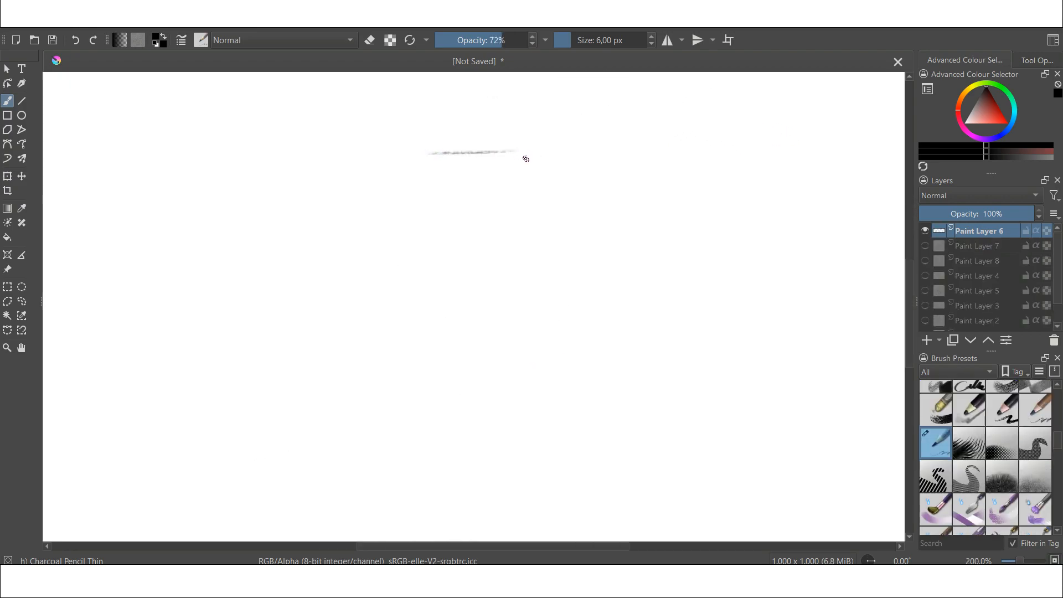
pyautogui.moveTo(517, 151)
pyautogui.mouseDown()
pyautogui.moveTo(414, 437)
pyautogui.moveTo(383, 476)
pyautogui.mouseUp()
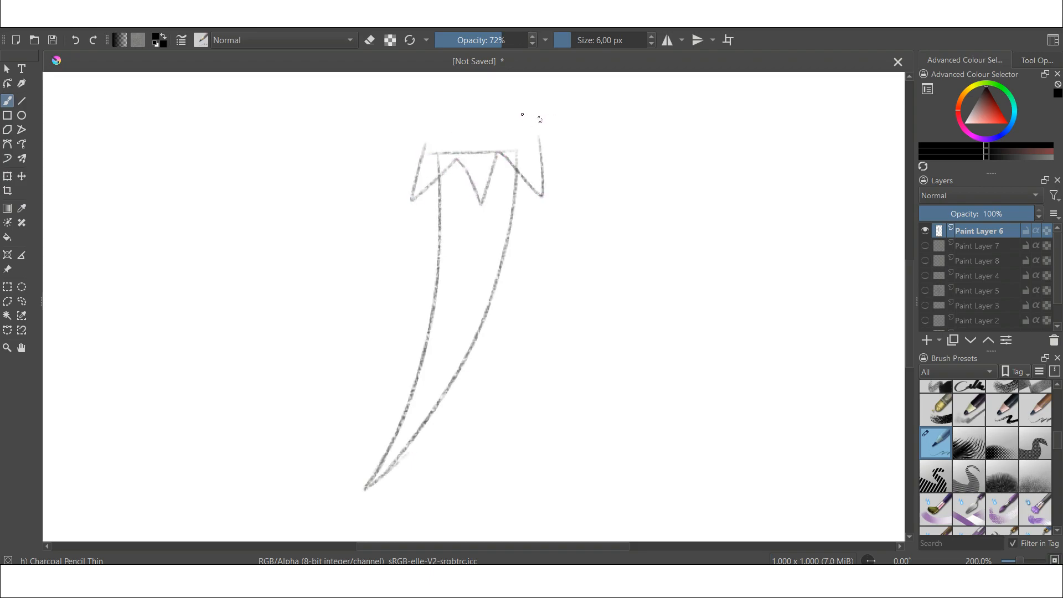
pyautogui.moveTo(425, 150)
pyautogui.mouseDown()
pyautogui.moveTo(431, 109)
pyautogui.moveTo(463, 84)
pyautogui.moveTo(500, 83)
pyautogui.moveTo(536, 127)
pyautogui.moveTo(487, 156)
pyautogui.moveTo(491, 212)
pyautogui.moveTo(497, 154)
pyautogui.mouseUp()
pyautogui.hotkey('ctrl', 'z')
pyautogui.hotkey('ctrl', 'z')
pyautogui.hotkey('ctrl', 'z')
pyautogui.hotkey('ctrl', 'z')
pyautogui.hotkey('ctrl', 'z')
pyautogui.hotkey('ctrl', 'z')
pyautogui.moveTo(455, 157); pyautogui.dragTo(425, 220)
pyautogui.moveTo(425, 219); pyautogui.dragTo(423, 159)
pyautogui.moveTo(498, 155); pyautogui.dragTo(530, 206)
pyautogui.moveTo(529, 206); pyautogui.dragTo(531, 152)
pyautogui.moveTo(421, 155); pyautogui.dragTo(531, 155)
# - Sketch the pepper's arms, legs and blocky hands around the body
pyautogui.moveTo(910, 284); pyautogui.dragTo(910, 250)
pyautogui.moveTo(467, 230); pyautogui.dragTo(459, 114)
pyautogui.hotkey('ctrl', 'z')
pyautogui.moveTo(472, 238)
pyautogui.mouseDown()
pyautogui.moveTo(438, 115)
pyautogui.moveTo(480, 233)
pyautogui.moveTo(542, 167)
pyautogui.mouseUp()
pyautogui.scroll(-3, 413, 337)
pyautogui.scroll(2, 477, 261)
pyautogui.scroll(1, 477, 261)
pyautogui.moveTo(542, 167); pyautogui.dragTo(508, 259)
pyautogui.moveTo(413, 391); pyautogui.dragTo(499, 320)
pyautogui.moveTo(499, 320); pyautogui.dragTo(470, 447)
pyautogui.moveTo(389, 378); pyautogui.dragTo(260, 525)
pyautogui.moveTo(343, 293); pyautogui.dragTo(343, 332)
pyautogui.moveTo(345, 294); pyautogui.dragTo(364, 319)
pyautogui.moveTo(452, 447); pyautogui.dragTo(515, 461)
# - Draw a square palm with rounded finger loops and a thumb on the raised hand
pyautogui.moveTo(910, 276); pyautogui.dragTo(910, 299)
pyautogui.moveTo(214, 418); pyautogui.dragTo(277, 417)
pyautogui.moveTo(911, 296); pyautogui.dragTo(914, 273)
pyautogui.moveTo(914, 273); pyautogui.dragTo(913, 268)
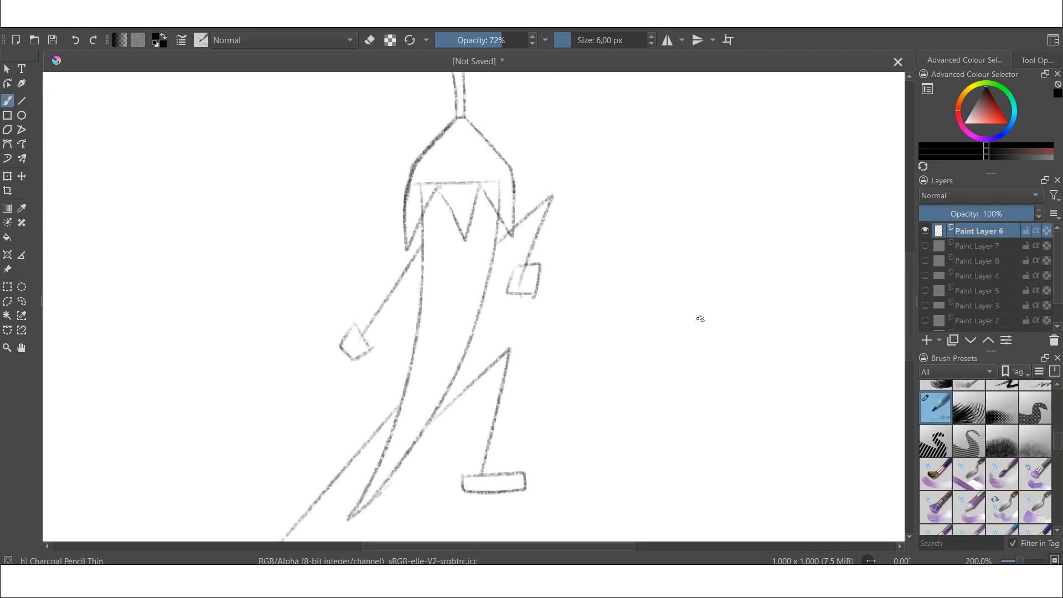
pyautogui.scroll(4, 701, 319)
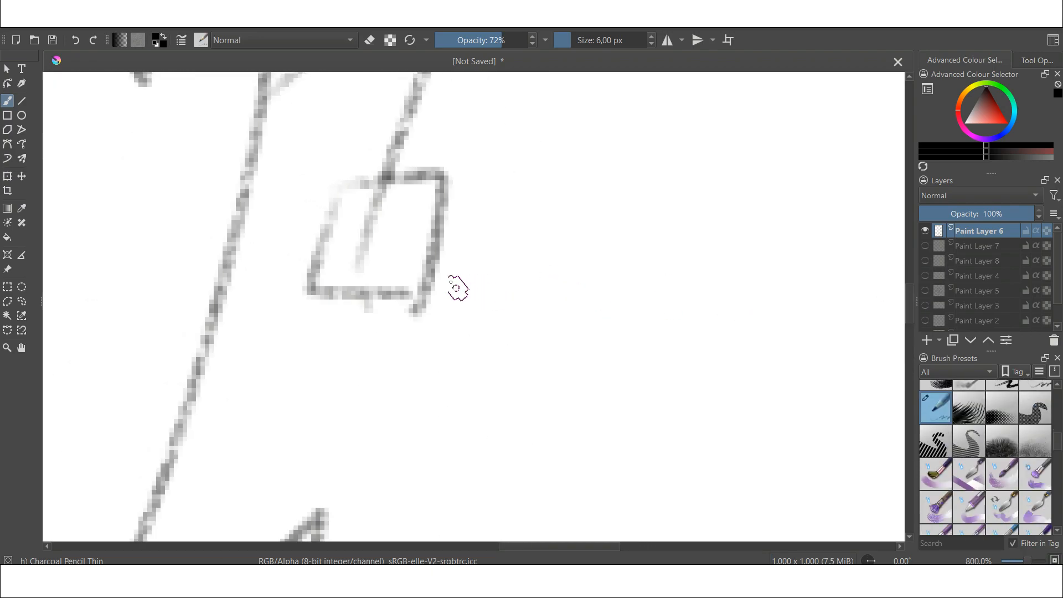
pyautogui.moveTo(447, 246)
pyautogui.mouseDown()
pyautogui.moveTo(447, 377)
pyautogui.moveTo(412, 390)
pyautogui.moveTo(389, 291)
pyautogui.moveTo(430, 375)
pyautogui.moveTo(386, 288)
pyautogui.mouseUp()
pyautogui.hotkey('ctrl', 'z')
pyautogui.hotkey('ctrl', 'z')
pyautogui.moveTo(438, 244)
pyautogui.mouseDown()
pyautogui.moveTo(445, 310)
pyautogui.moveTo(425, 385)
pyautogui.moveTo(394, 274)
pyautogui.moveTo(416, 326)
pyautogui.mouseUp()
pyautogui.moveTo(345, 289)
pyautogui.mouseDown()
pyautogui.moveTo(344, 361)
pyautogui.moveTo(404, 351)
pyautogui.mouseUp()
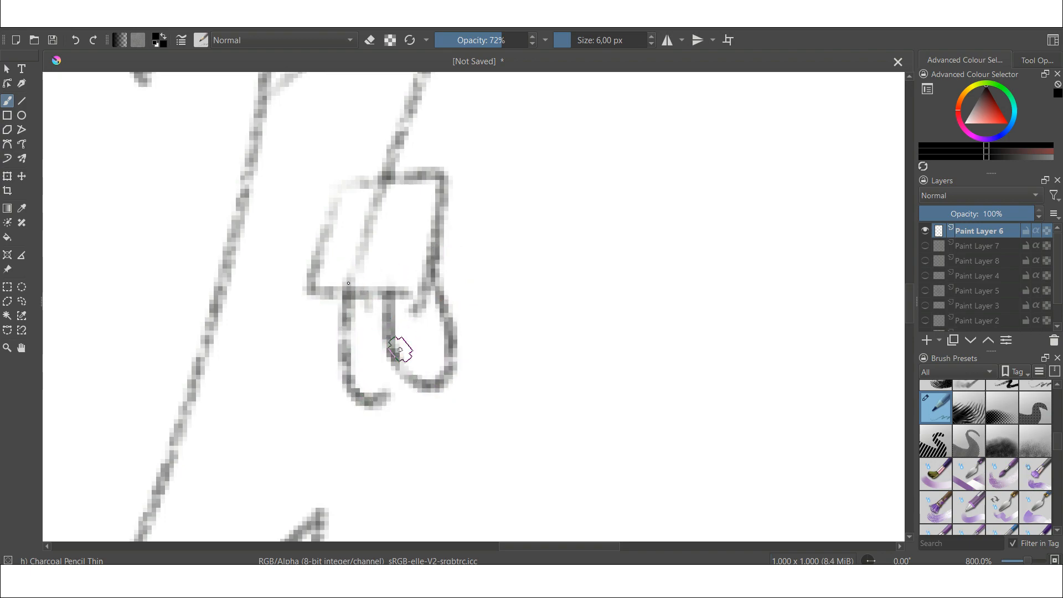
pyautogui.moveTo(312, 259)
pyautogui.mouseDown()
pyautogui.moveTo(301, 370)
pyautogui.moveTo(339, 341)
pyautogui.mouseUp()
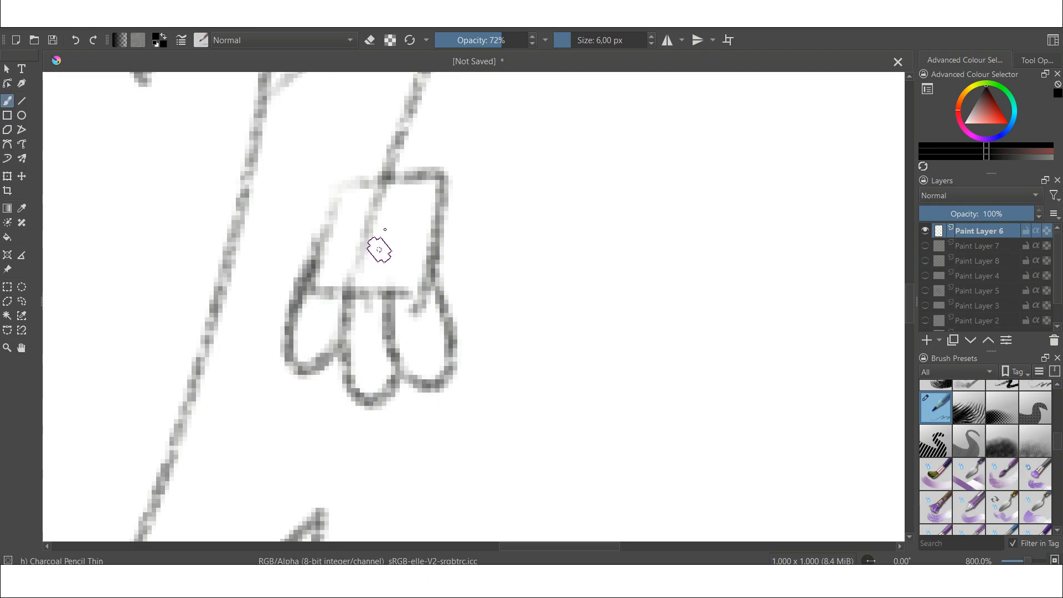
pyautogui.moveTo(324, 215)
pyautogui.mouseDown()
pyautogui.moveTo(304, 299)
pyautogui.moveTo(314, 279)
pyautogui.mouseUp()
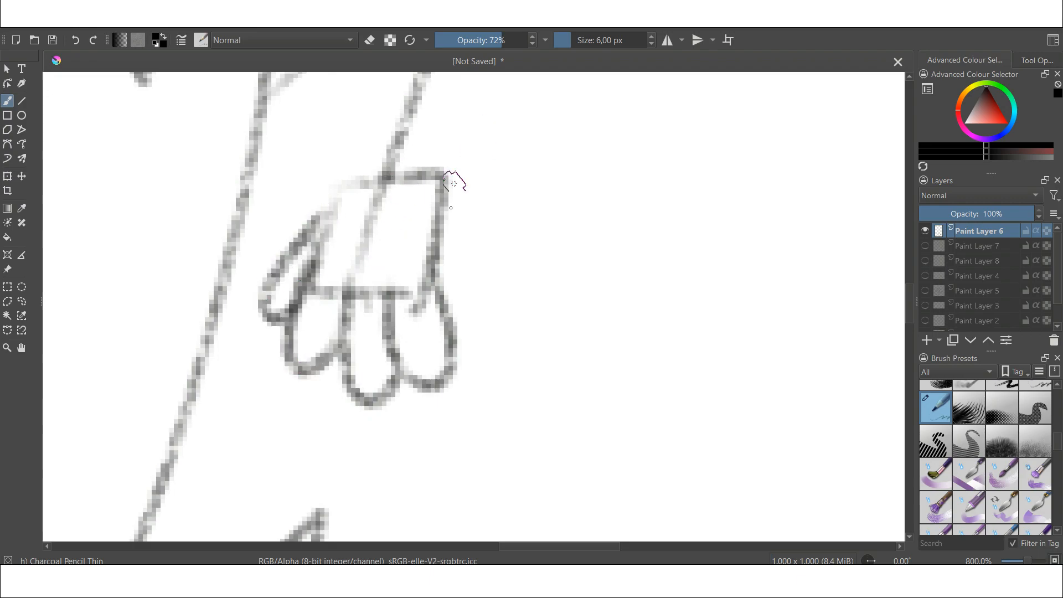
# - Refine the raised hand's fingers and thumb with darker strokes
pyautogui.hotkey('ctrl', 'z')
pyautogui.moveTo(330, 203)
pyautogui.mouseDown()
pyautogui.moveTo(266, 304)
pyautogui.moveTo(310, 291)
pyautogui.mouseUp()
pyautogui.moveTo(394, 374)
pyautogui.mouseDown()
pyautogui.moveTo(404, 410)
pyautogui.moveTo(346, 357)
pyautogui.mouseUp()
pyautogui.moveTo(461, 362); pyautogui.dragTo(409, 368)
pyautogui.moveTo(308, 368)
pyautogui.mouseDown()
pyautogui.moveTo(327, 406)
pyautogui.moveTo(349, 382)
pyautogui.mouseUp()
pyautogui.moveTo(442, 224)
pyautogui.mouseDown()
pyautogui.moveTo(475, 391)
pyautogui.moveTo(407, 363)
pyautogui.mouseUp()
pyautogui.moveTo(391, 302); pyautogui.dragTo(410, 368)
pyautogui.moveTo(354, 286); pyautogui.dragTo(388, 433)
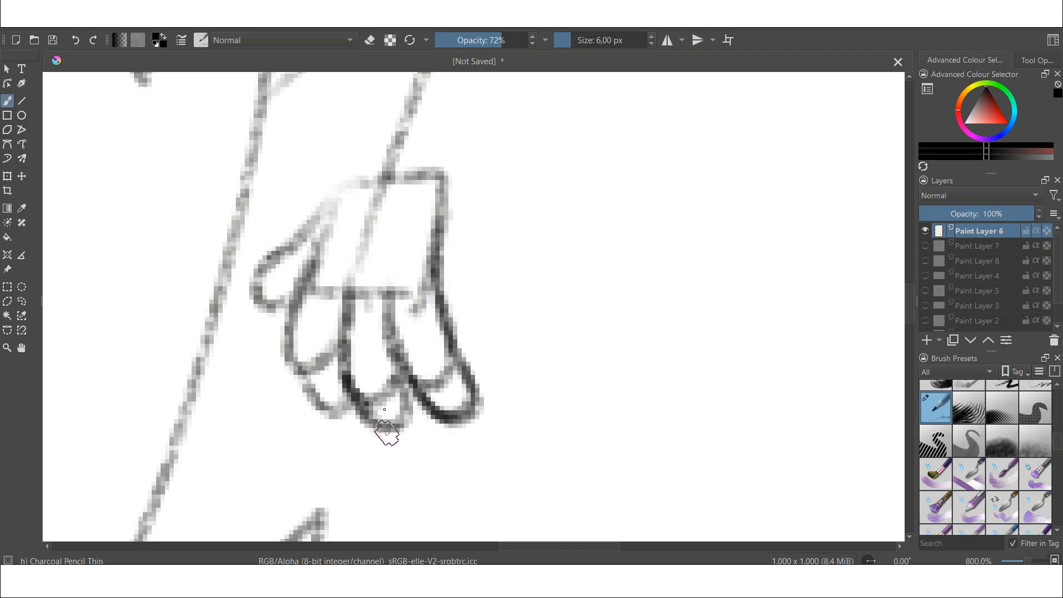
pyautogui.moveTo(295, 308)
pyautogui.mouseDown()
pyautogui.moveTo(323, 410)
pyautogui.moveTo(352, 400)
pyautogui.mouseUp()
pyautogui.moveTo(323, 210)
pyautogui.mouseDown()
pyautogui.moveTo(292, 246)
pyautogui.moveTo(285, 303)
pyautogui.mouseUp()
# - Sketch the other hand gripping the staff with curled fingers
pyautogui.scroll(-4, 319, 269)
pyautogui.scroll(3, 292, 291)
pyautogui.moveTo(232, 176); pyautogui.dragTo(410, 437)
pyautogui.moveTo(190, 180); pyautogui.dragTo(428, 464)
pyautogui.moveTo(362, 328); pyautogui.dragTo(388, 380)
pyautogui.moveTo(322, 357); pyautogui.dragTo(320, 412)
pyautogui.moveTo(289, 342); pyautogui.dragTo(321, 411)
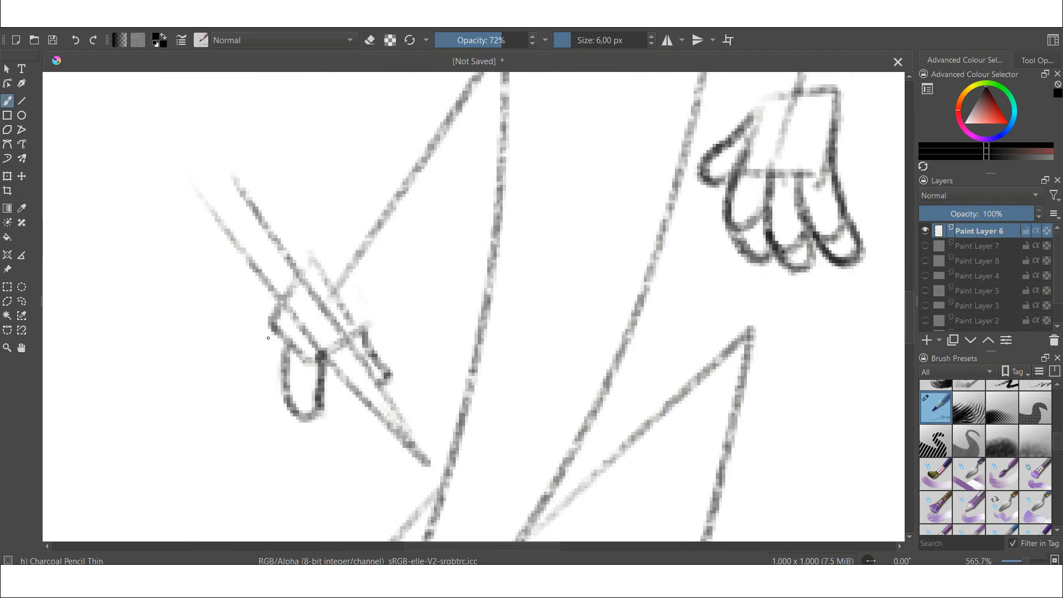
pyautogui.moveTo(271, 326); pyautogui.dragTo(284, 396)
pyautogui.moveTo(275, 306); pyautogui.dragTo(270, 385)
pyautogui.moveTo(351, 382); pyautogui.dragTo(309, 415)
pyautogui.moveTo(293, 288)
pyautogui.mouseDown()
pyautogui.moveTo(254, 325)
pyautogui.moveTo(381, 372)
pyautogui.mouseUp()
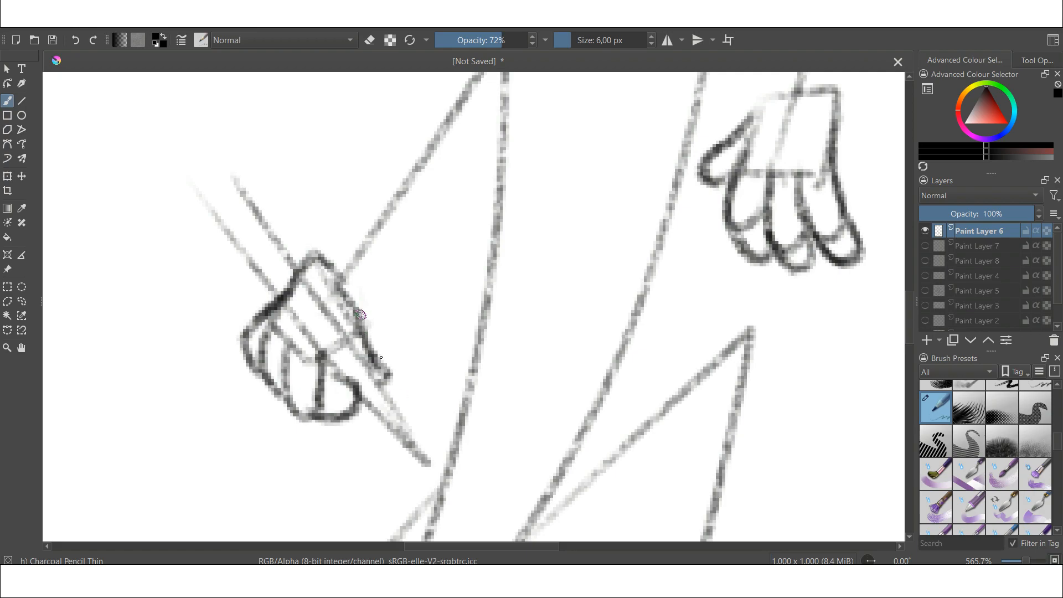
pyautogui.moveTo(361, 316); pyautogui.dragTo(396, 381)
# - Erase stray lines on the gripping hand and pick a different brush preset
pyautogui.rightClick(319, 333)
pyautogui.click(344, 239)
pyautogui.press('e')
pyautogui.moveTo(284, 303)
pyautogui.mouseDown()
pyautogui.moveTo(273, 336)
pyautogui.moveTo(310, 360)
pyautogui.moveTo(287, 320)
pyautogui.moveTo(344, 332)
pyautogui.moveTo(349, 357)
pyautogui.mouseUp()
pyautogui.press('e')
pyautogui.moveTo(1058, 397); pyautogui.dragTo(1057, 429)
pyautogui.click(938, 425)
# - Touch up the gripping hand and enable horizontal mirror painting
pyautogui.rightClick(327, 380)
pyautogui.moveTo(369, 367)
pyautogui.mouseDown()
pyautogui.moveTo(337, 381)
pyautogui.moveTo(365, 344)
pyautogui.moveTo(352, 311)
pyautogui.moveTo(396, 383)
pyautogui.mouseUp()
pyautogui.click(329, 303)
pyautogui.click(370, 41)
pyautogui.press('e')
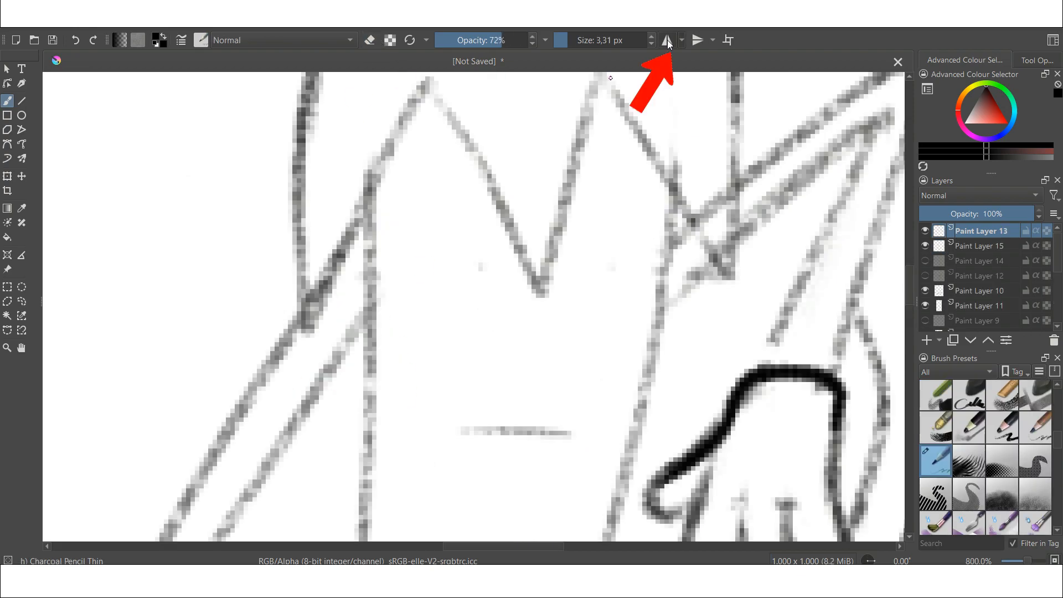
pyautogui.click(668, 40)
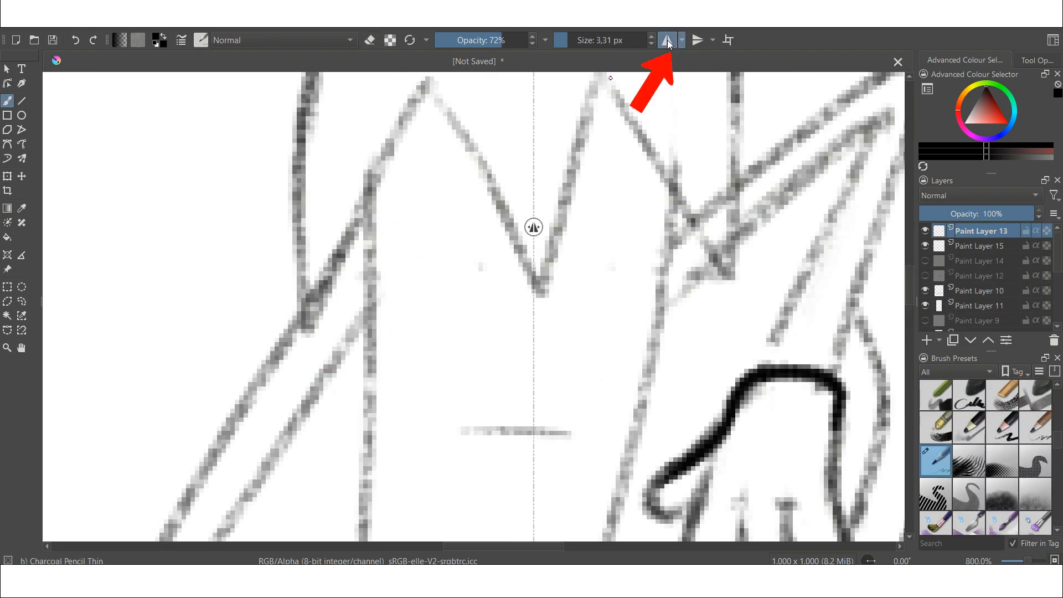
# - Draw mirrored strokes across the face, then undo the recent strokes
pyautogui.moveTo(534, 227)
pyautogui.mouseDown()
pyautogui.moveTo(534, 285)
pyautogui.moveTo(502, 260)
pyautogui.moveTo(363, 252)
pyautogui.mouseUp()
pyautogui.hotkey('ctrl', 'z')
pyautogui.moveTo(520, 286)
pyautogui.mouseDown()
pyautogui.moveTo(410, 249)
pyautogui.moveTo(334, 301)
pyautogui.moveTo(360, 322)
pyautogui.moveTo(495, 341)
pyautogui.moveTo(549, 269)
pyautogui.moveTo(451, 238)
pyautogui.moveTo(332, 291)
pyautogui.moveTo(382, 336)
pyautogui.moveTo(535, 281)
pyautogui.moveTo(468, 247)
pyautogui.moveTo(354, 269)
pyautogui.moveTo(332, 294)
pyautogui.moveTo(364, 321)
pyautogui.moveTo(482, 335)
pyautogui.moveTo(536, 288)
pyautogui.mouseUp()
pyautogui.hotkey('ctrl', 'z')
pyautogui.hotkey('ctrl', 'z')
pyautogui.hotkey('ctrl', 'z')
pyautogui.hotkey('ctrl', 'z')
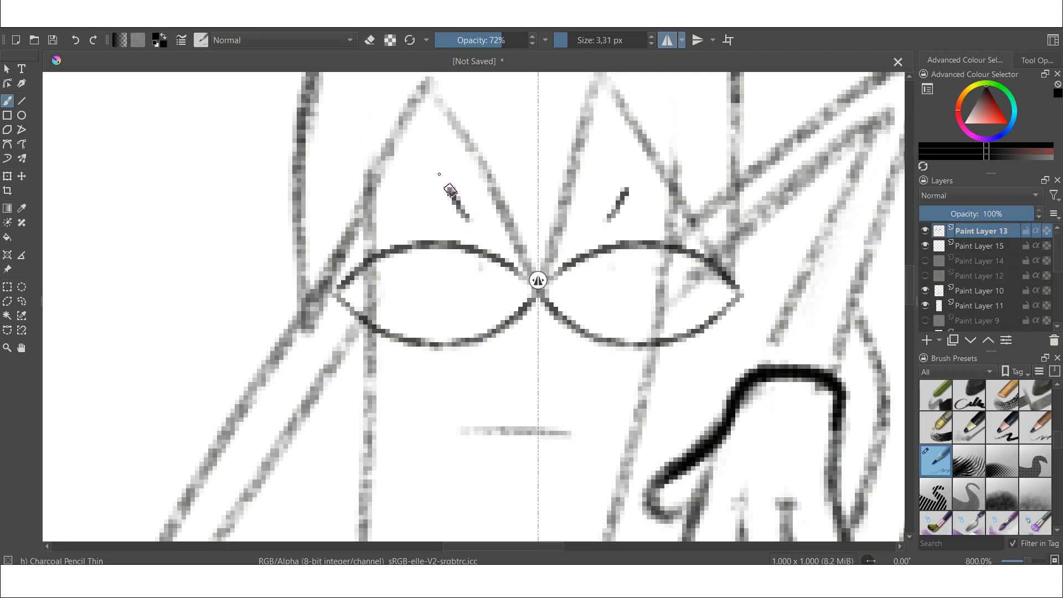
# - Draw eyebrow strokes above the glasses and add lines to the face
pyautogui.click(668, 43)
pyautogui.moveTo(470, 212); pyautogui.dragTo(396, 219)
pyautogui.hotkey('ctrl', 'z')
pyautogui.moveTo(490, 238); pyautogui.dragTo(388, 224)
pyautogui.moveTo(584, 227); pyautogui.dragTo(657, 224)
pyautogui.moveTo(912, 276); pyautogui.dragTo(912, 285)
pyautogui.moveTo(593, 334)
pyautogui.mouseDown()
pyautogui.moveTo(419, 271)
pyautogui.moveTo(602, 324)
pyautogui.mouseUp()
pyautogui.moveTo(433, 286); pyautogui.dragTo(597, 333)
pyautogui.moveTo(551, 388)
pyautogui.mouseDown()
pyautogui.moveTo(497, 388)
pyautogui.moveTo(549, 394)
pyautogui.mouseUp()
pyautogui.moveTo(421, 266); pyautogui.dragTo(416, 280)
# - Ink the pepper's curved stem above the crown with thick strokes on Paint Layer 16
pyautogui.scroll(-5, 458, 435)
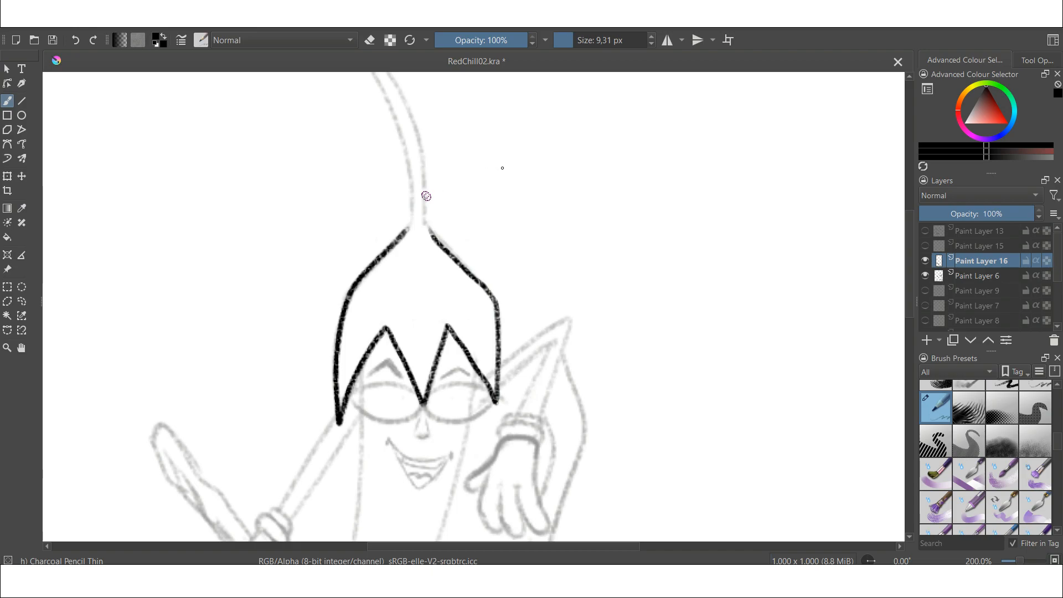
pyautogui.scroll(-2, 509, 169)
pyautogui.moveTo(510, 168); pyautogui.dragTo(501, 214)
pyautogui.scroll(2, 501, 213)
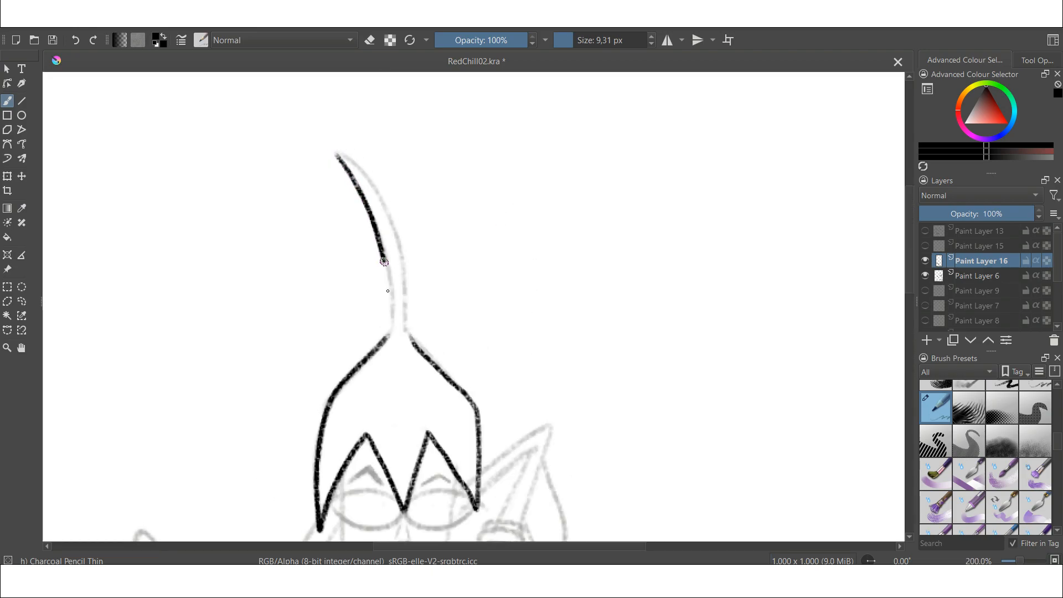
pyautogui.hotkey('ctrl', 'z')
pyautogui.moveTo(338, 157)
pyautogui.mouseDown()
pyautogui.moveTo(384, 342)
pyautogui.moveTo(408, 344)
pyautogui.mouseUp()
# - Ink the arm line leading down from the crown to the gripping hand
pyautogui.scroll(-2, 428, 349)
pyautogui.scroll(2, 428, 349)
pyautogui.scroll(-2, 428, 349)
pyautogui.moveTo(453, 145)
pyautogui.mouseDown()
pyautogui.moveTo(447, 241)
pyautogui.moveTo(398, 366)
pyautogui.mouseUp()
pyautogui.hotkey('ctrl', 'z')
pyautogui.moveTo(505, 152); pyautogui.dragTo(464, 281)
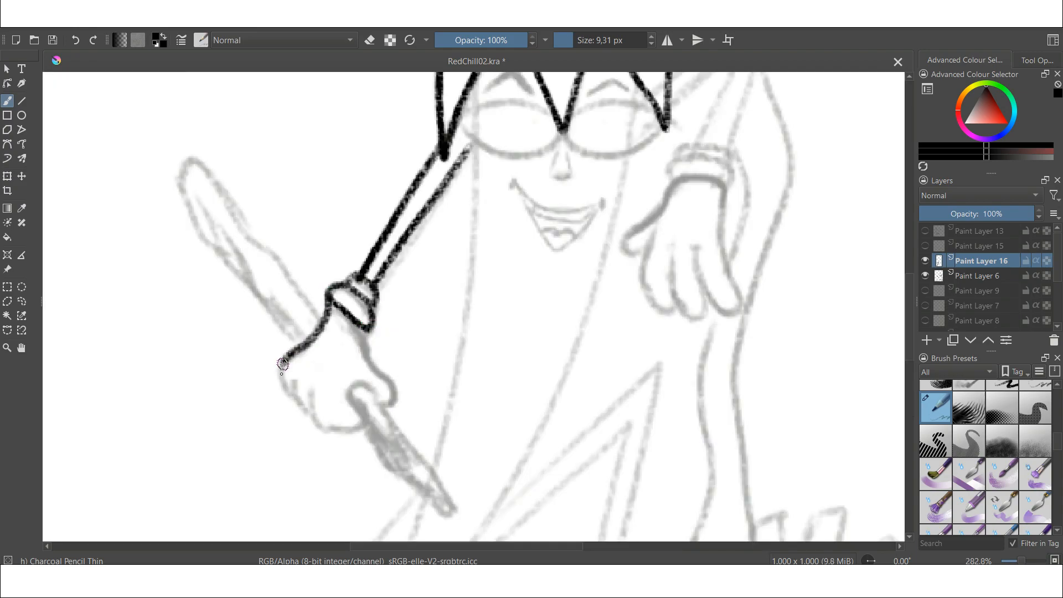
# - Ink the gripping hand and the staff lines
pyautogui.moveTo(360, 326); pyautogui.dragTo(333, 435)
pyautogui.moveTo(290, 382); pyautogui.dragTo(339, 443)
pyautogui.moveTo(191, 160); pyautogui.dragTo(316, 313)
pyautogui.moveTo(190, 160)
pyautogui.mouseDown()
pyautogui.moveTo(200, 231)
pyautogui.moveTo(300, 342)
pyautogui.mouseUp()
pyautogui.moveTo(364, 428); pyautogui.dragTo(449, 514)
pyautogui.moveTo(380, 407); pyautogui.dragTo(456, 513)
pyautogui.scroll(-3, 426, 293)
pyautogui.scroll(4, 553, 204)
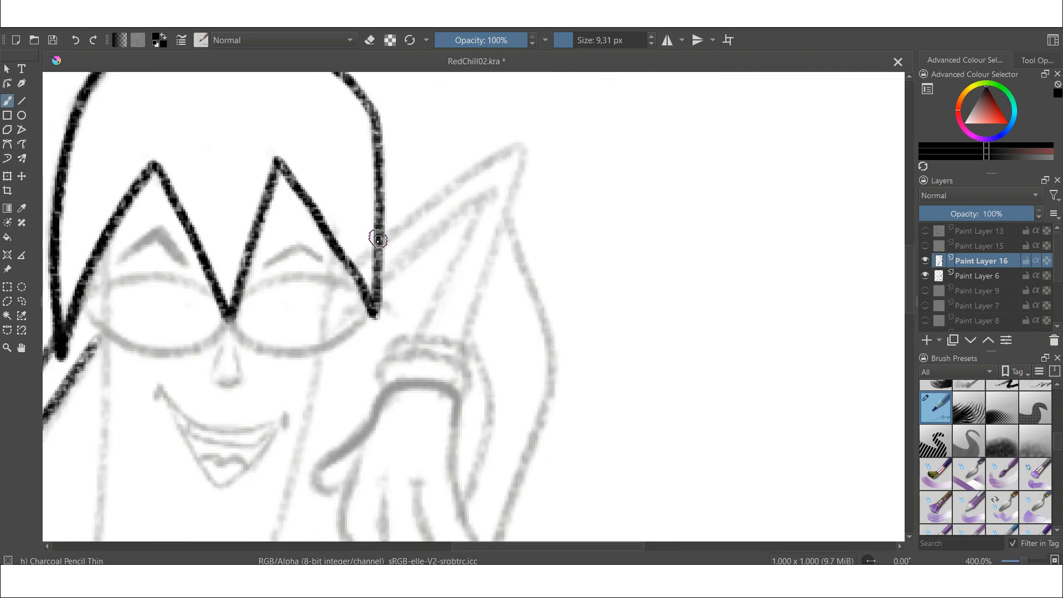
# - Ink the spike of the raised arm and the wristband lines around the raised hand
pyautogui.moveTo(384, 228); pyautogui.dragTo(522, 149)
pyautogui.moveTo(523, 149); pyautogui.dragTo(464, 331)
pyautogui.moveTo(386, 268); pyautogui.dragTo(418, 324)
pyautogui.moveTo(386, 354); pyautogui.dragTo(465, 336)
pyautogui.moveTo(383, 381); pyautogui.dragTo(470, 391)
pyautogui.moveTo(384, 355); pyautogui.dragTo(465, 357)
# - Add soft grey shading strokes and a small cheek circle at 10% opacity with a thinner brush
pyautogui.scroll(-1, 441, 302)
pyautogui.moveTo(401, 233)
pyautogui.mouseDown()
pyautogui.moveTo(352, 343)
pyautogui.moveTo(438, 368)
pyautogui.mouseUp()
pyautogui.moveTo(452, 238); pyautogui.dragTo(465, 360)
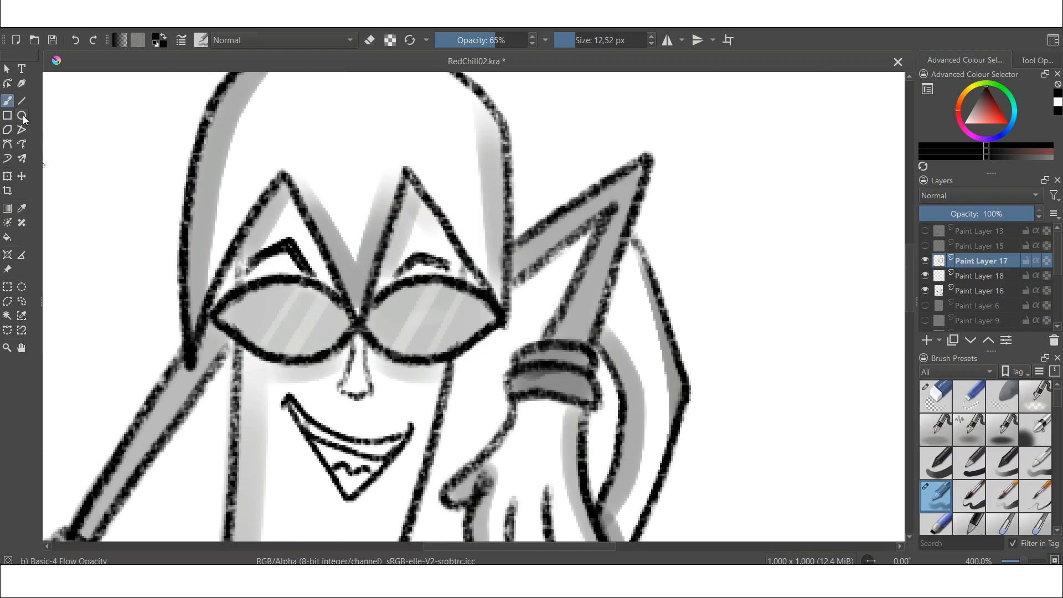
pyautogui.click(22, 116)
pyautogui.click(454, 41)
pyautogui.hotkey('ctrl', 'z')
pyautogui.click(571, 40)
pyautogui.moveTo(387, 399)
pyautogui.mouseDown()
pyautogui.moveTo(402, 416)
pyautogui.moveTo(423, 412)
pyautogui.mouseUp()
pyautogui.click(444, 40)
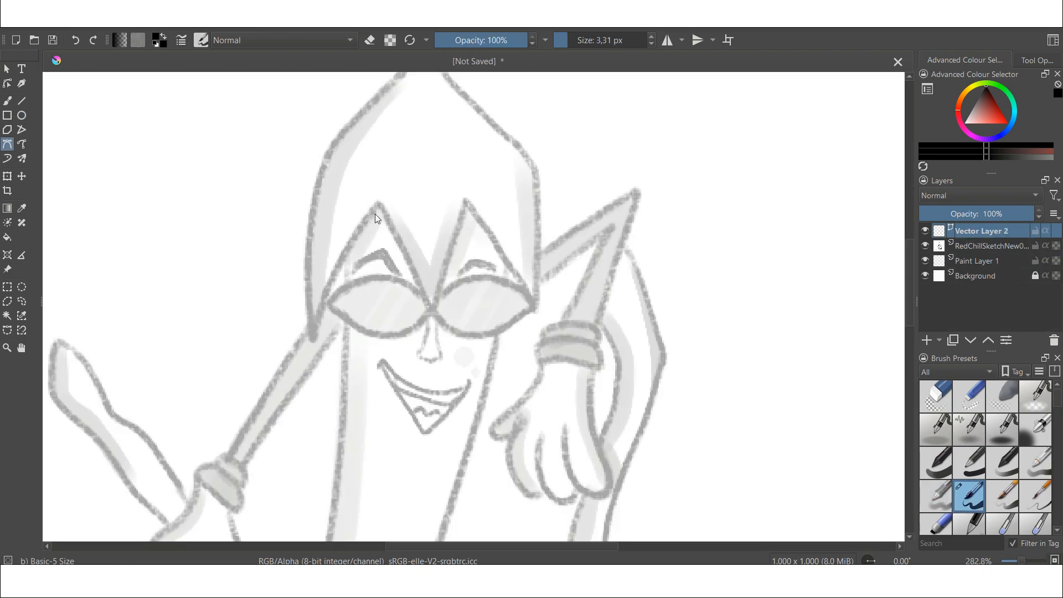
# - Trace a closed Bezier path around the pepper's crown and stem on Vector Layer 2
pyautogui.click(378, 209)
pyautogui.moveTo(311, 335); pyautogui.dragTo(327, 157)
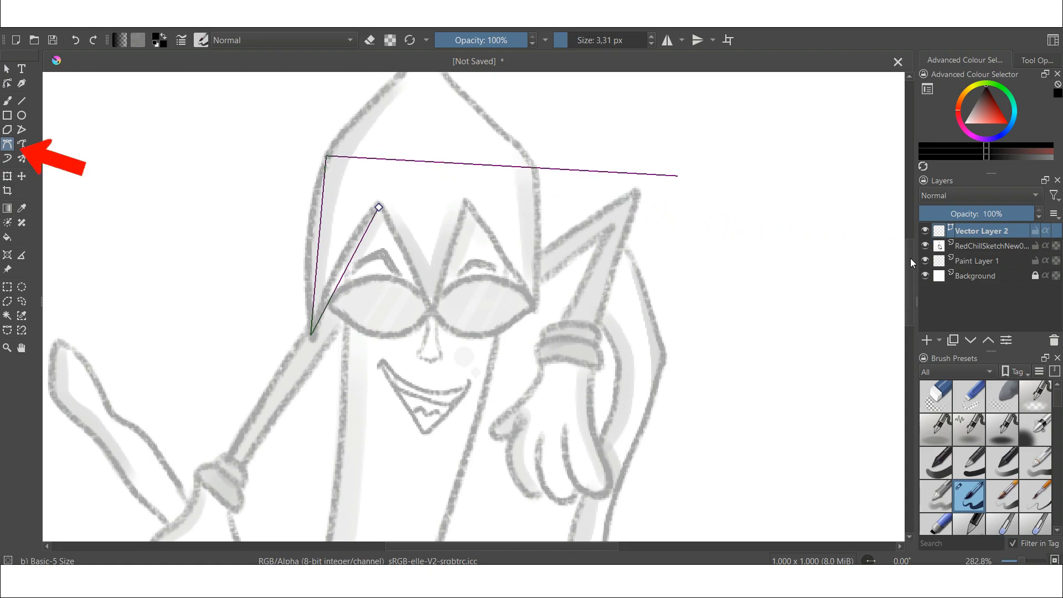
pyautogui.moveTo(909, 252); pyautogui.dragTo(910, 188)
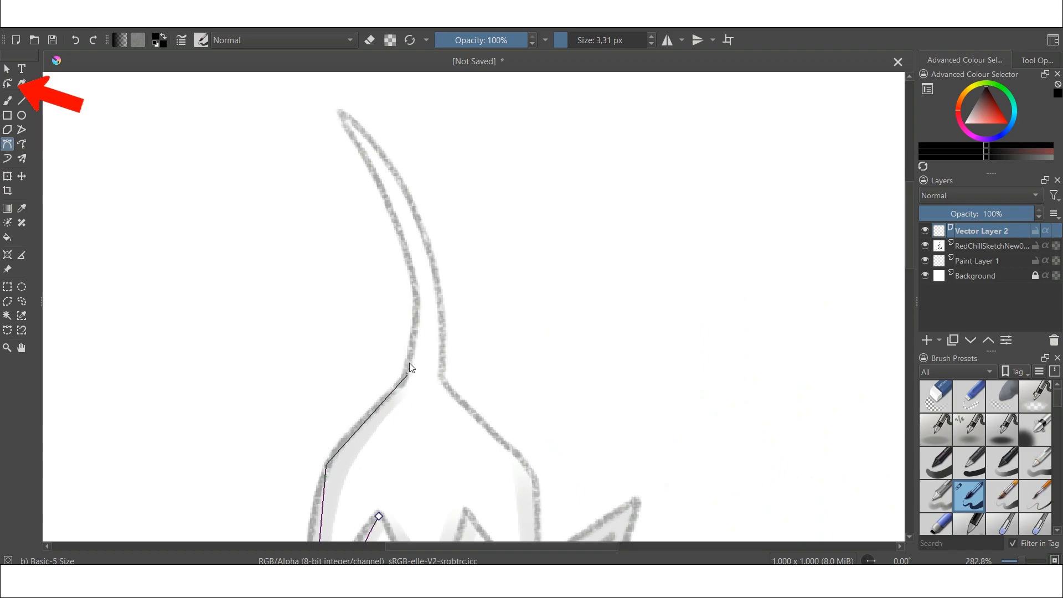
pyautogui.click(394, 214)
pyautogui.click(339, 112)
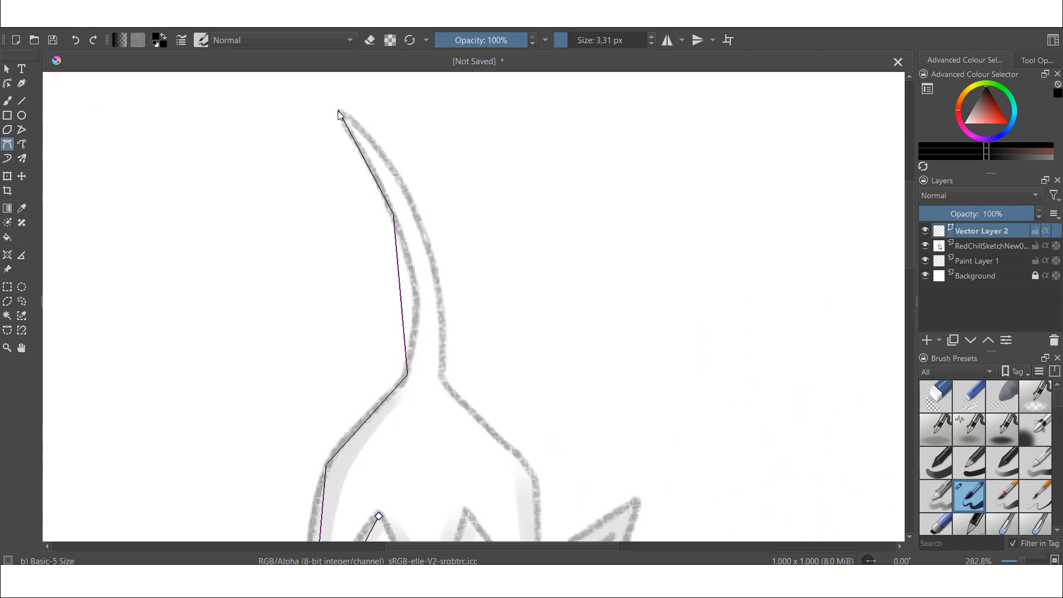
pyautogui.click(413, 205)
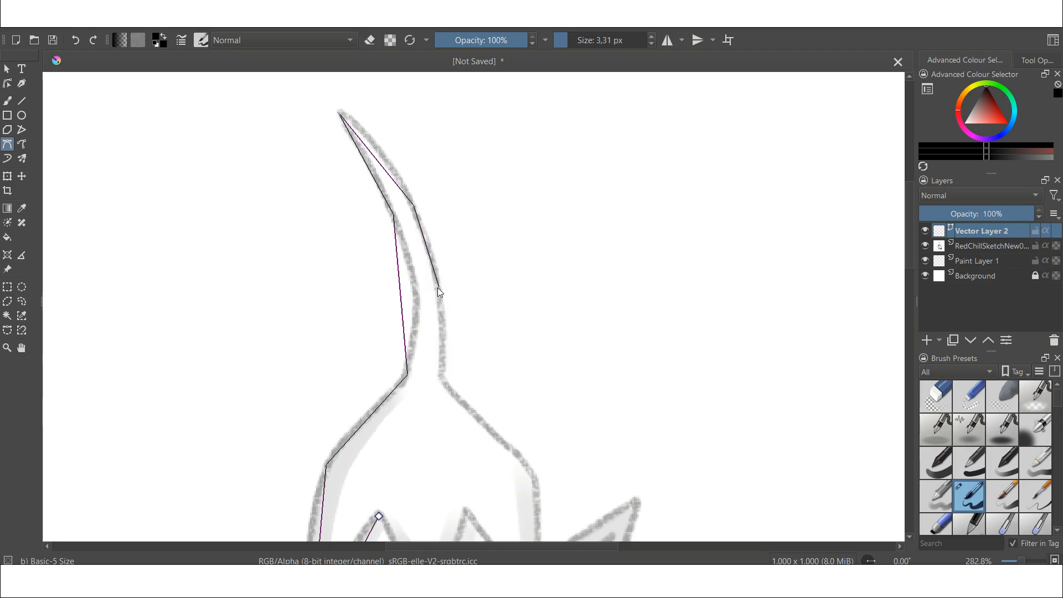
pyautogui.click(443, 371)
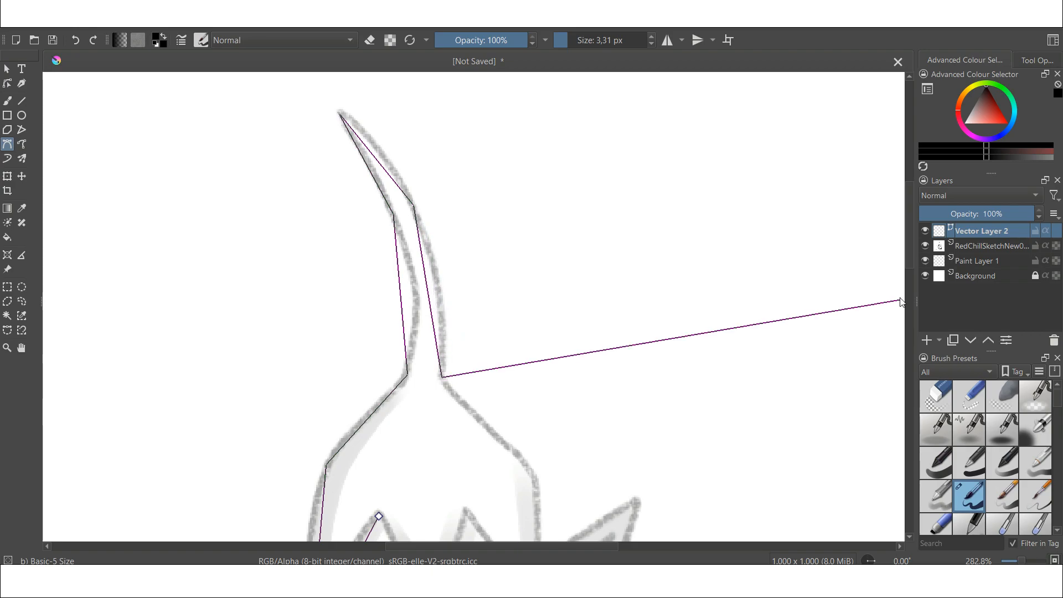
pyautogui.scroll(-3, 905, 271)
pyautogui.scroll(-2, 904, 285)
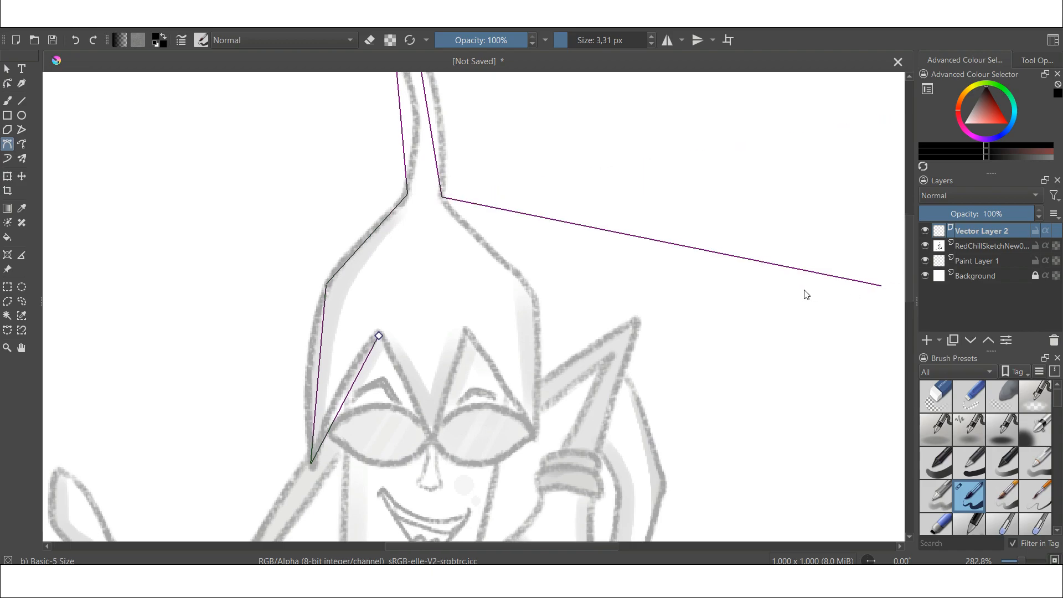
pyautogui.click(534, 297)
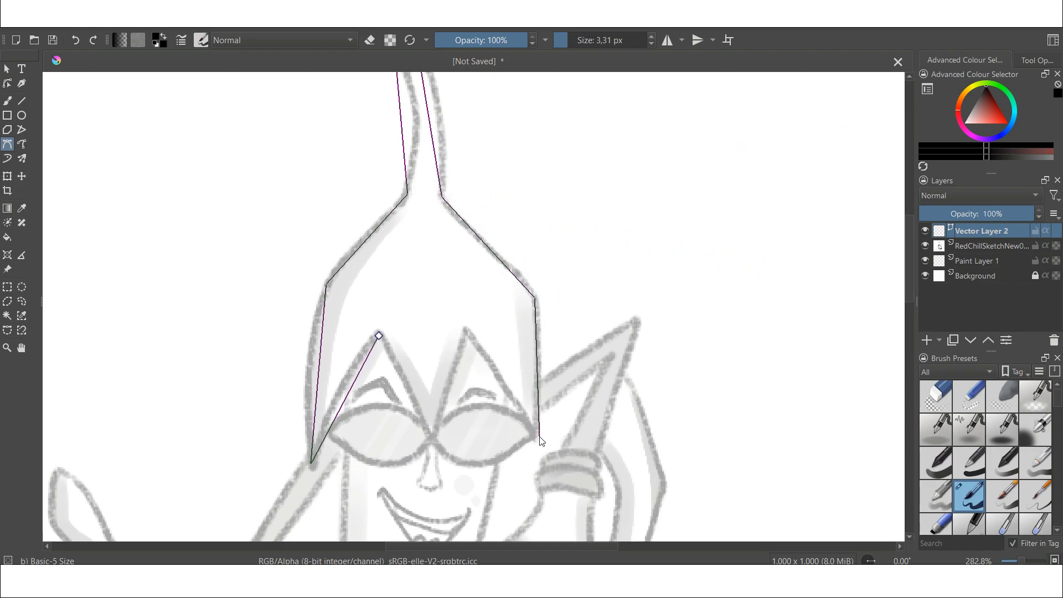
pyautogui.click(434, 441)
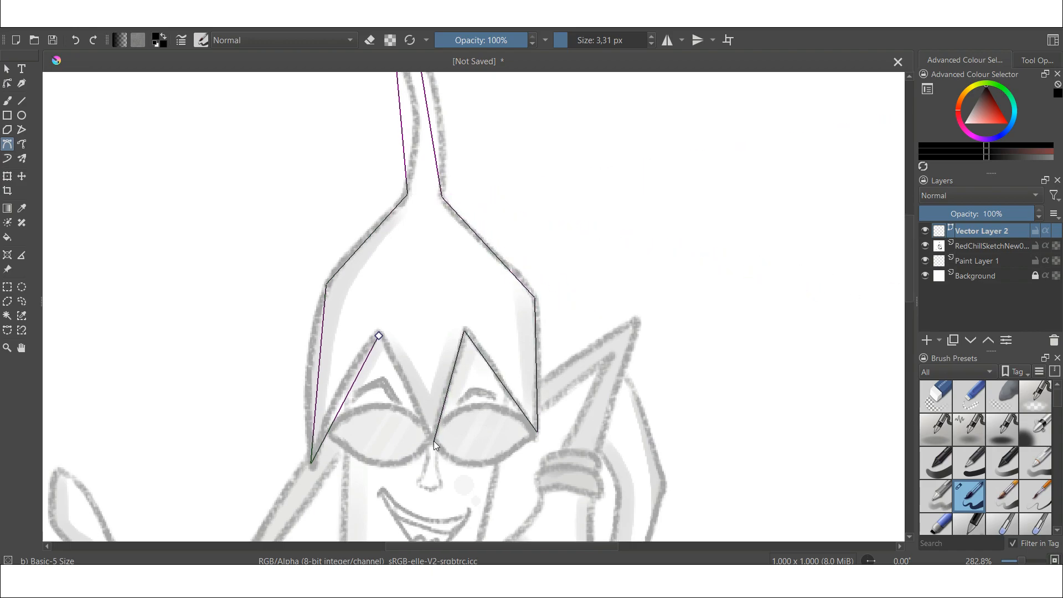
pyautogui.click(381, 330)
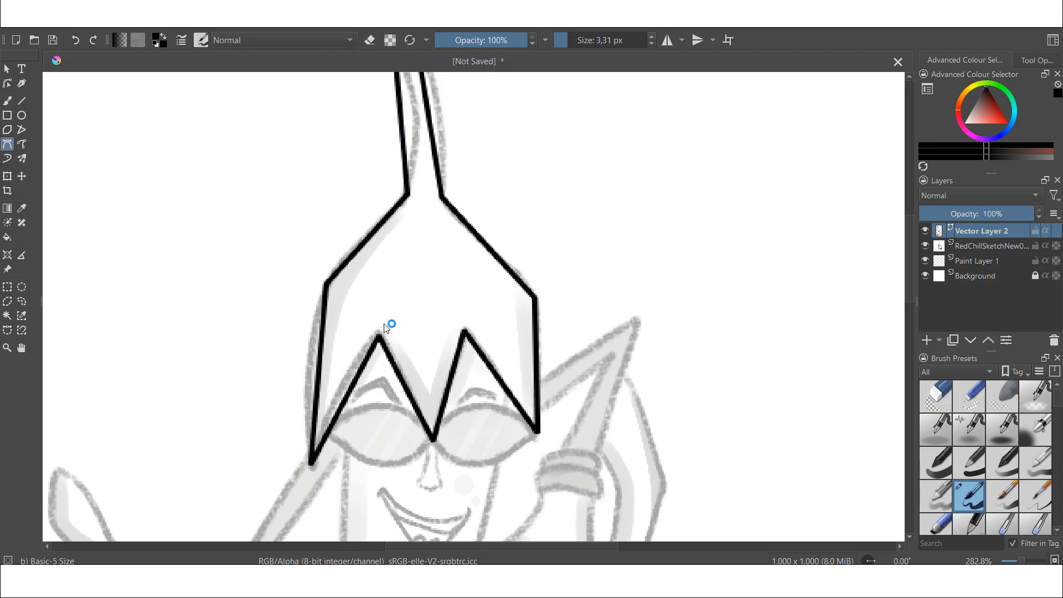
# - Curve the stem's straight segments with the Edit Shapes tool
pyautogui.scroll(-5, 435, 247)
pyautogui.scroll(5, 476, 299)
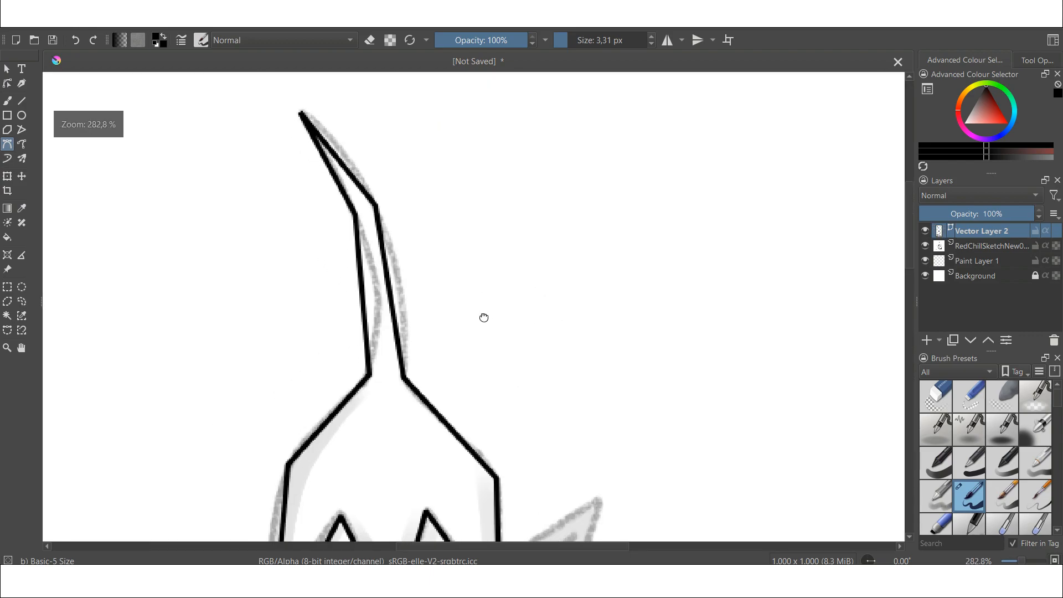
pyautogui.click(8, 84)
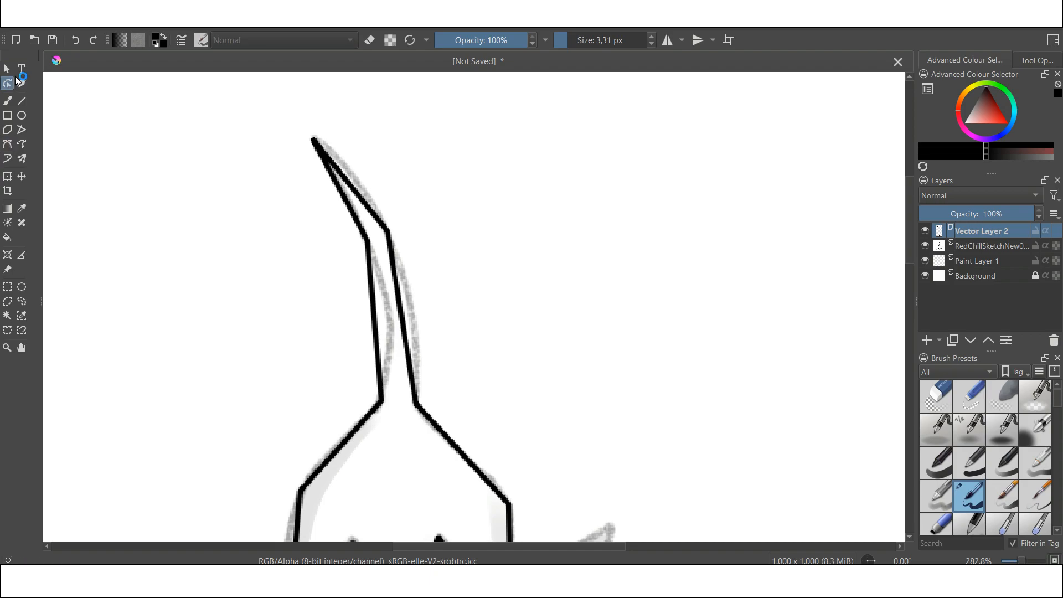
pyautogui.click(357, 196)
pyautogui.moveTo(358, 195)
pyautogui.mouseDown()
pyautogui.moveTo(366, 190)
pyautogui.moveTo(352, 210)
pyautogui.moveTo(360, 185)
pyautogui.mouseUp()
pyautogui.moveTo(404, 317)
pyautogui.mouseDown()
pyautogui.moveTo(413, 316)
pyautogui.moveTo(389, 324)
pyautogui.mouseUp()
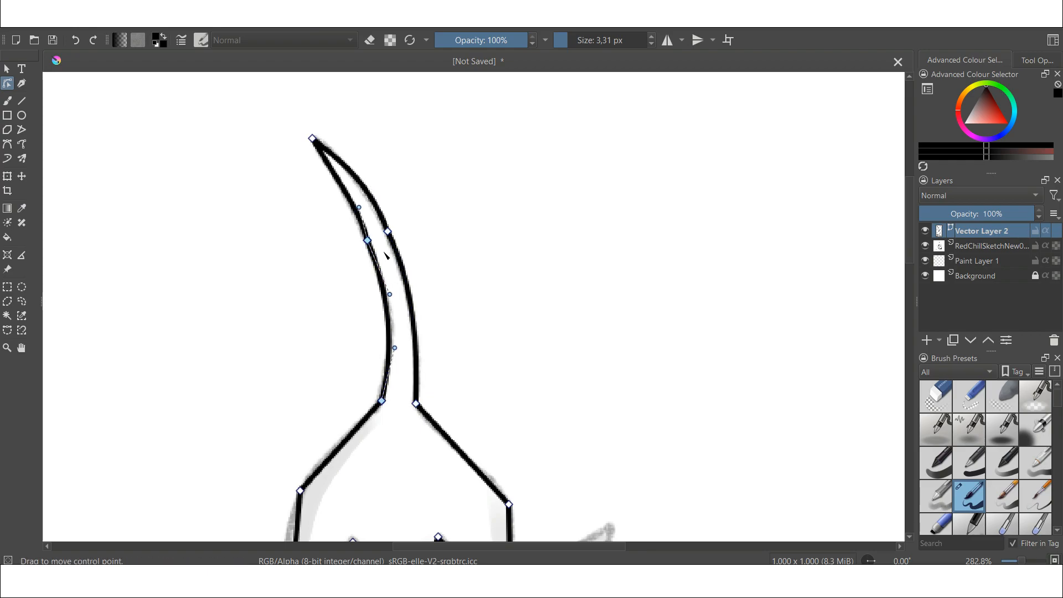
pyautogui.click(360, 226)
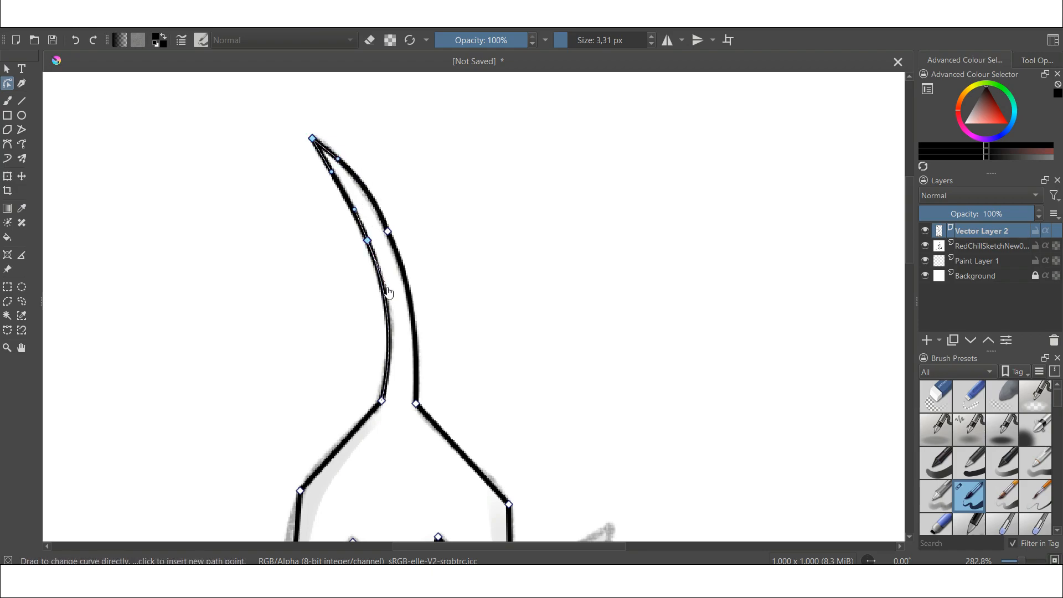
# - Bend the crown's left side and adjust the crown's other segments into curves
pyautogui.scroll(-3, 396, 327)
pyautogui.scroll(3, 321, 326)
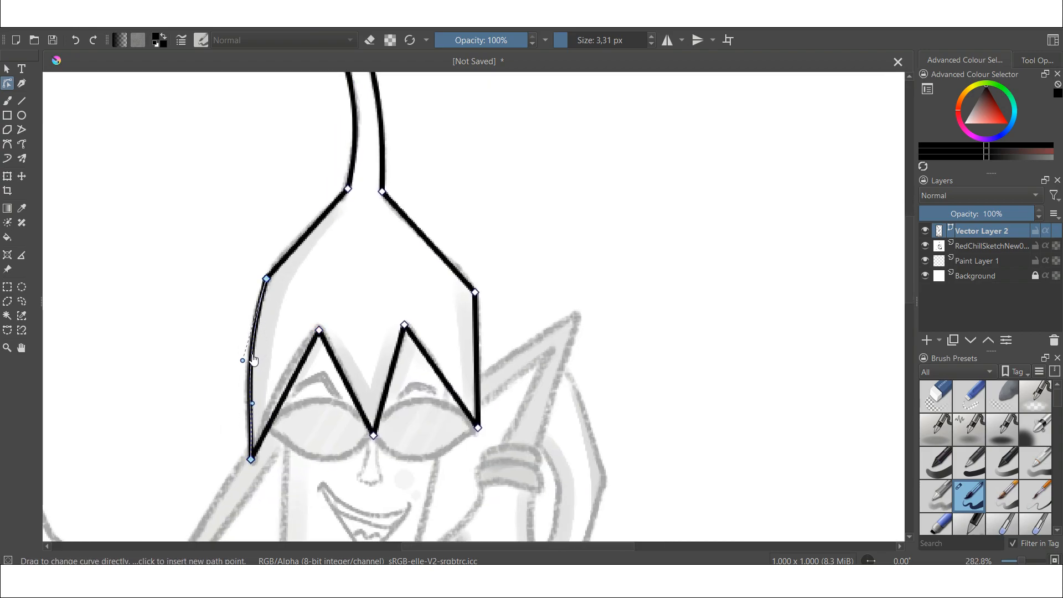
pyautogui.moveTo(442, 378); pyautogui.dragTo(446, 374)
pyautogui.moveTo(477, 354); pyautogui.dragTo(481, 353)
pyautogui.moveTo(476, 292); pyautogui.dragTo(469, 278)
pyautogui.moveTo(434, 247); pyautogui.dragTo(439, 243)
# - Add Vector Layer 3 and trace the pepper body's outline as a Bezier path
pyautogui.moveTo(910, 249); pyautogui.dragTo(909, 285)
pyautogui.click(992, 246)
pyautogui.scroll(-2, 541, 314)
pyautogui.click(979, 231)
pyautogui.click(940, 341)
pyautogui.click(942, 400)
pyautogui.moveTo(399, 320); pyautogui.dragTo(355, 171)
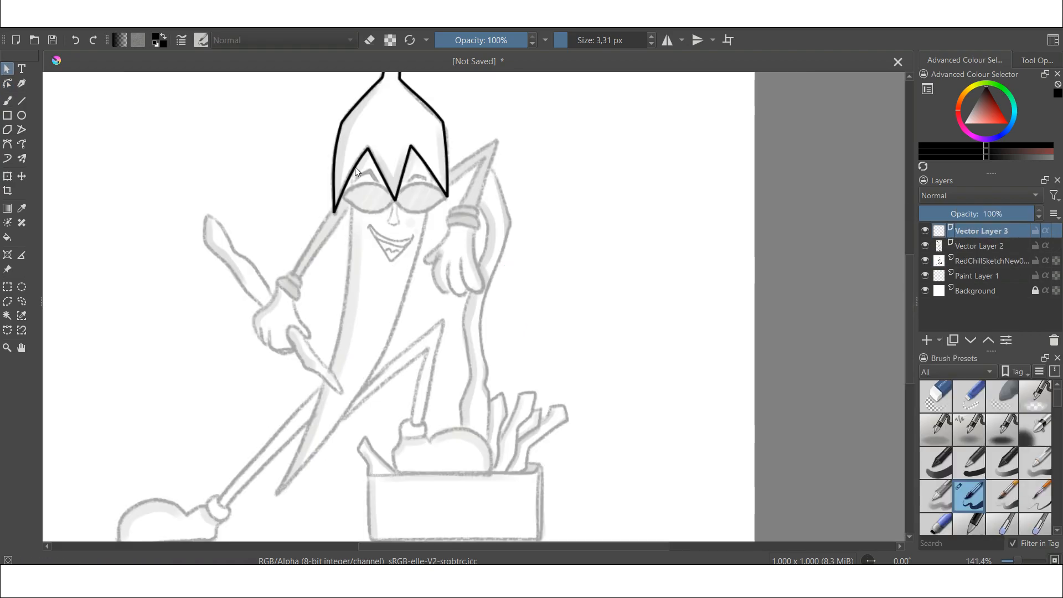
pyautogui.click(386, 346)
pyautogui.click(435, 175)
pyautogui.click(391, 123)
pyautogui.click(355, 164)
# - Reshape the body's outline curves with the Edit Shapes tool
pyautogui.scroll(2, 382, 166)
pyautogui.click(7, 83)
pyautogui.moveTo(199, 328); pyautogui.dragTo(213, 335)
pyautogui.click(311, 209)
pyautogui.click(366, 216)
pyautogui.click(980, 246)
pyautogui.scroll(-1, 388, 310)
pyautogui.click(981, 231)
pyautogui.scroll(1, 375, 365)
pyautogui.click(328, 347)
pyautogui.click(455, 166)
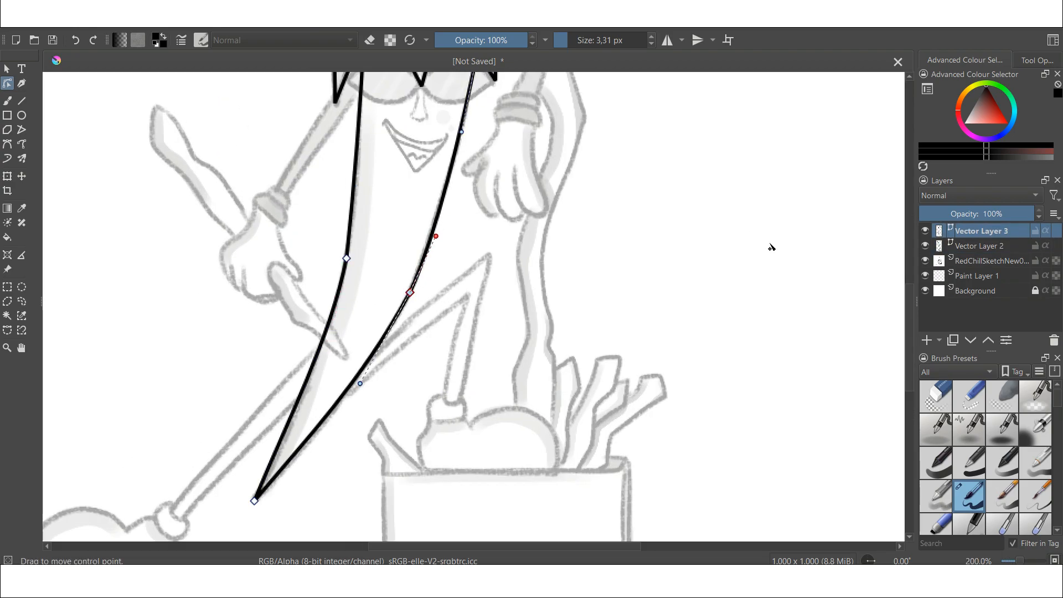
# - Add a new vector layer and trace the bent leg's outline with the Bezier Curve tool
pyautogui.scroll(-1, 409, 310)
pyautogui.click(926, 341)
pyautogui.scroll(3, 322, 358)
pyautogui.click(7, 144)
pyautogui.scroll(-4, 421, 304)
pyautogui.scroll(4, 443, 249)
pyautogui.click(508, 190)
pyautogui.click(465, 325)
pyautogui.click(432, 319)
pyautogui.doubleClick(375, 317)
pyautogui.scroll(-3, 375, 317)
pyautogui.scroll(5, 350, 333)
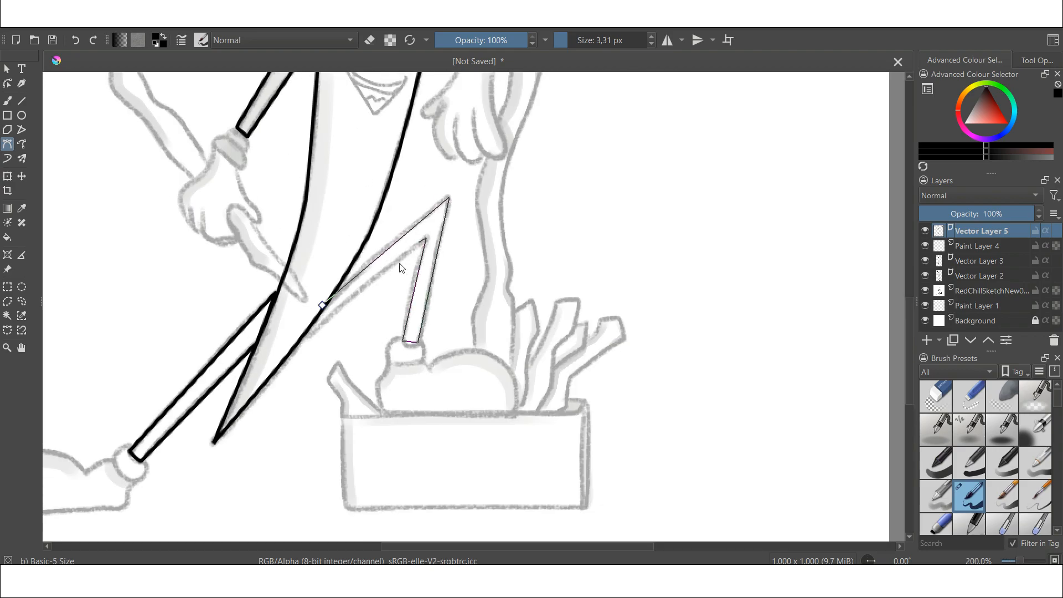
# - Adjust the leg path's segments near the body
pyautogui.click(370, 322)
pyautogui.moveTo(569, 356); pyautogui.dragTo(569, 368)
pyautogui.moveTo(323, 331); pyautogui.dragTo(325, 339)
pyautogui.scroll(-5, 414, 311)
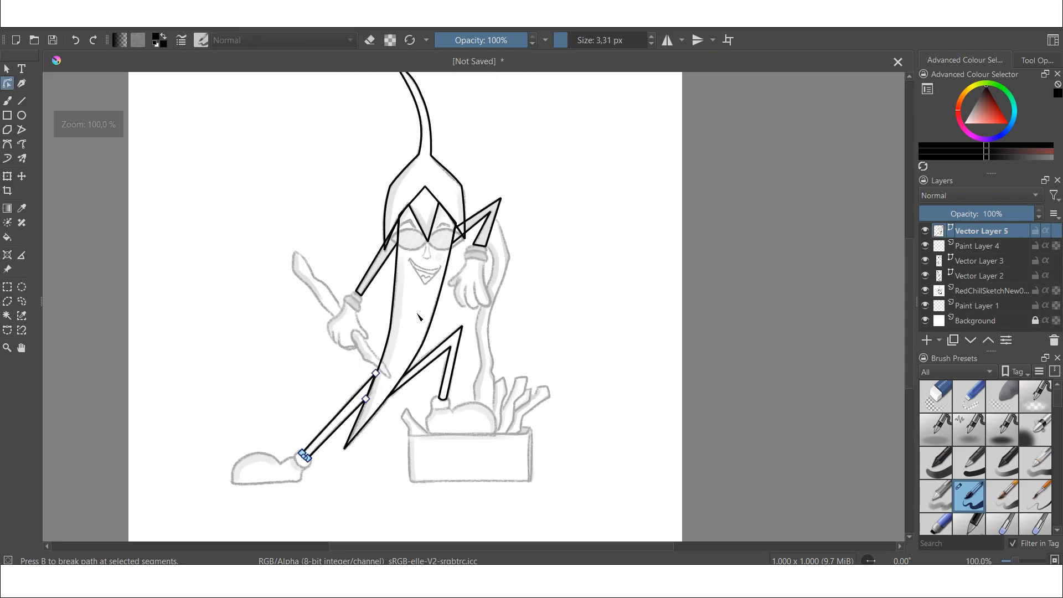
# - Trace the box's outline with the Bezier Curve tool
pyautogui.scroll(3, 447, 465)
pyautogui.click(7, 144)
pyautogui.click(334, 332)
pyautogui.click(669, 326)
pyautogui.click(668, 459)
pyautogui.click(331, 461)
pyautogui.click(334, 332)
pyautogui.click(678, 308)
pyautogui.doubleClick(670, 326)
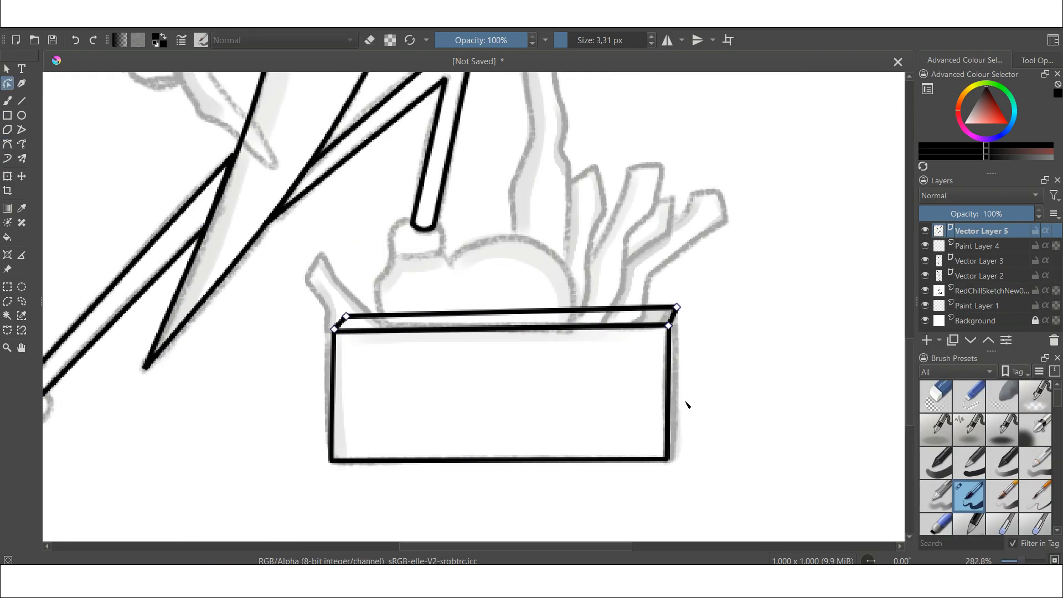
pyautogui.doubleClick(669, 460)
# - Add a new paint layer and ink the remaining outlines freehand with an ink brush
pyautogui.scroll(-2, 628, 526)
pyautogui.click(927, 341)
pyautogui.scroll(-10, 991, 478)
pyautogui.click(1001, 466)
pyautogui.click(8, 100)
pyautogui.scroll(4, 400, 280)
pyautogui.moveTo(347, 199); pyautogui.dragTo(304, 453)
pyautogui.hotkey('ctrl', 'z')
pyautogui.moveTo(347, 219)
pyautogui.mouseDown()
pyautogui.moveTo(263, 341)
pyautogui.moveTo(275, 457)
pyautogui.mouseUp()
pyautogui.moveTo(910, 327); pyautogui.dragTo(910, 340)
pyautogui.moveTo(424, 169)
pyautogui.mouseDown()
pyautogui.moveTo(474, 327)
pyautogui.moveTo(416, 363)
pyautogui.moveTo(317, 291)
pyautogui.mouseUp()
pyautogui.scroll(-5, 325, 248)
pyautogui.scroll(5, 522, 233)
pyautogui.moveTo(441, 227); pyautogui.dragTo(423, 304)
pyautogui.hotkey('ctrl', 'z')
pyautogui.moveTo(505, 263)
pyautogui.mouseDown()
pyautogui.moveTo(396, 304)
pyautogui.moveTo(507, 266)
pyautogui.mouseUp()
pyautogui.scroll(-3, 487, 277)
pyautogui.scroll(2, 461, 135)
pyautogui.moveTo(461, 134); pyautogui.dragTo(503, 339)
pyautogui.moveTo(541, 240); pyautogui.dragTo(554, 316)
pyautogui.scroll(-5, 540, 240)
pyautogui.scroll(5, 421, 357)
pyautogui.moveTo(501, 266)
pyautogui.mouseDown()
pyautogui.moveTo(482, 296)
pyautogui.moveTo(392, 309)
pyautogui.moveTo(183, 388)
pyautogui.mouseUp()
pyautogui.scroll(-5, 499, 354)
pyautogui.scroll(5, 499, 353)
pyautogui.moveTo(427, 377); pyautogui.dragTo(705, 375)
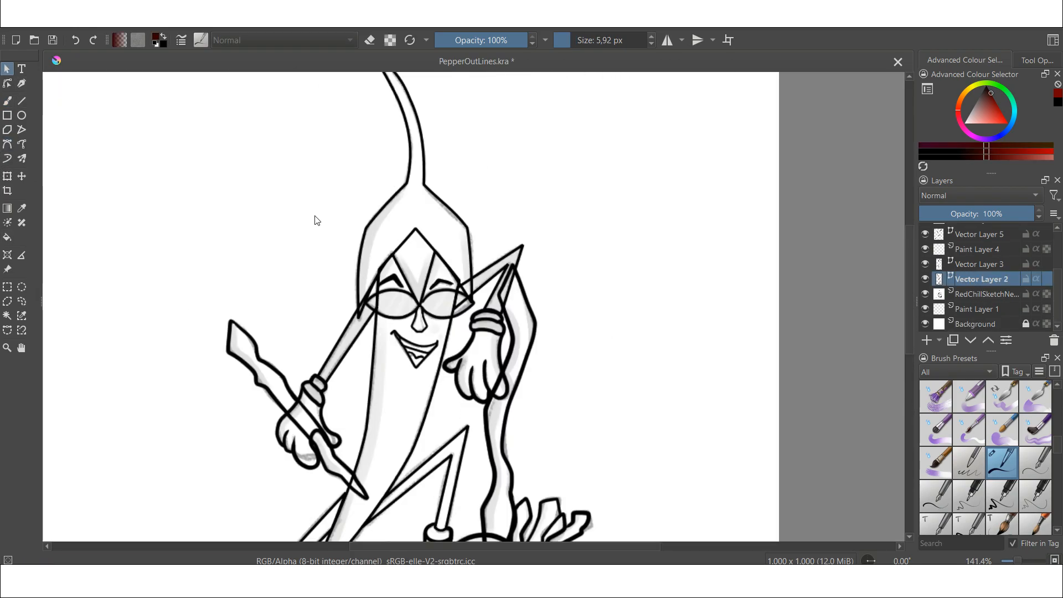
# - Fill the crown and stem shape with dark green
pyautogui.click(1002, 102)
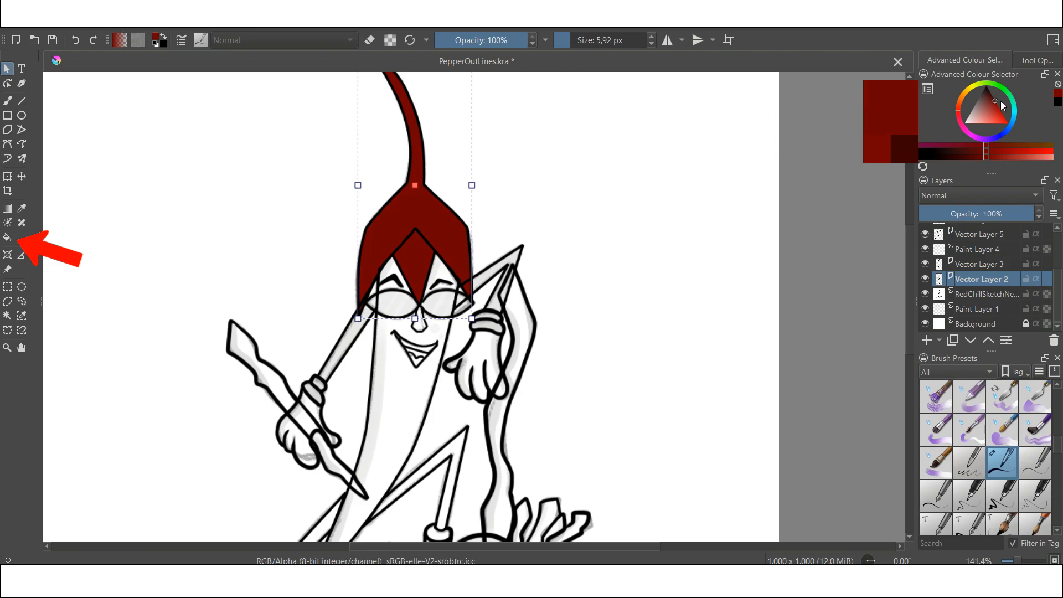
pyautogui.click(1010, 94)
pyautogui.click(999, 101)
pyautogui.moveTo(1000, 96); pyautogui.dragTo(1000, 96)
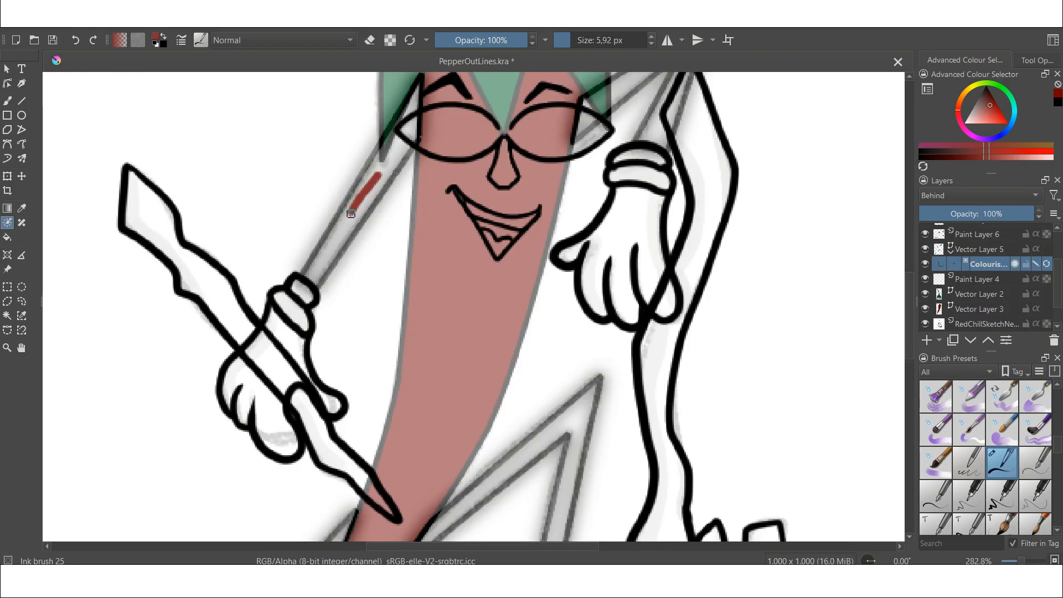
pyautogui.click(994, 98)
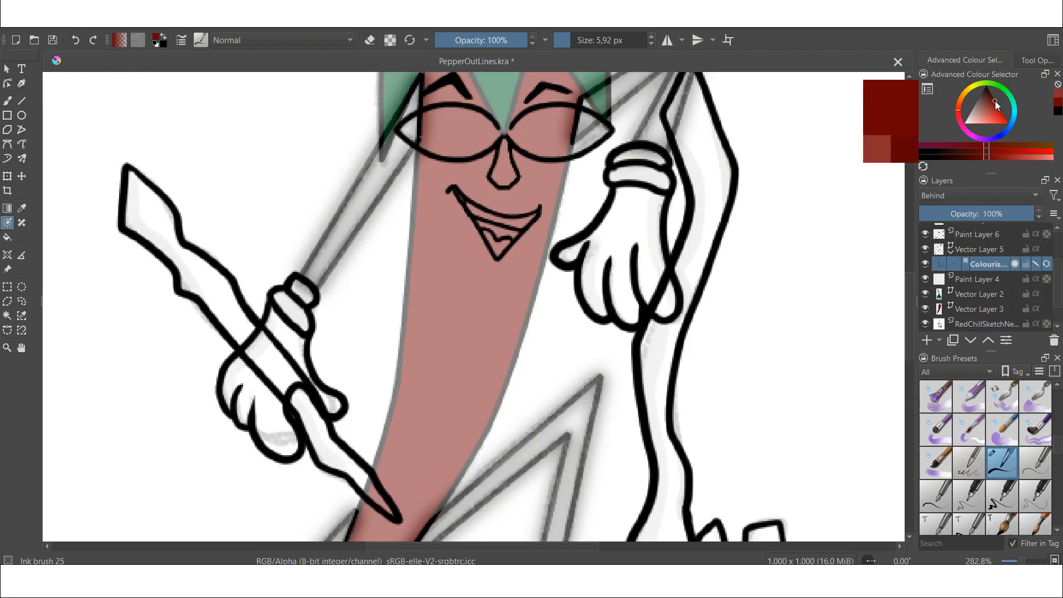
# - Mark the pepper's body in red and the crown in green with Colorize Mask strokes
pyautogui.moveTo(359, 203); pyautogui.dragTo(356, 214)
pyautogui.moveTo(444, 232); pyautogui.dragTo(382, 298)
pyautogui.moveTo(574, 151); pyautogui.dragTo(560, 160)
pyautogui.moveTo(399, 505); pyautogui.dragTo(527, 138)
pyautogui.scroll(-1, 526, 139)
pyautogui.moveTo(396, 248); pyautogui.dragTo(371, 270)
pyautogui.scroll(2, 640, 83)
pyautogui.moveTo(510, 185); pyautogui.dragTo(508, 204)
pyautogui.click(986, 87)
pyautogui.scroll(-5, 456, 360)
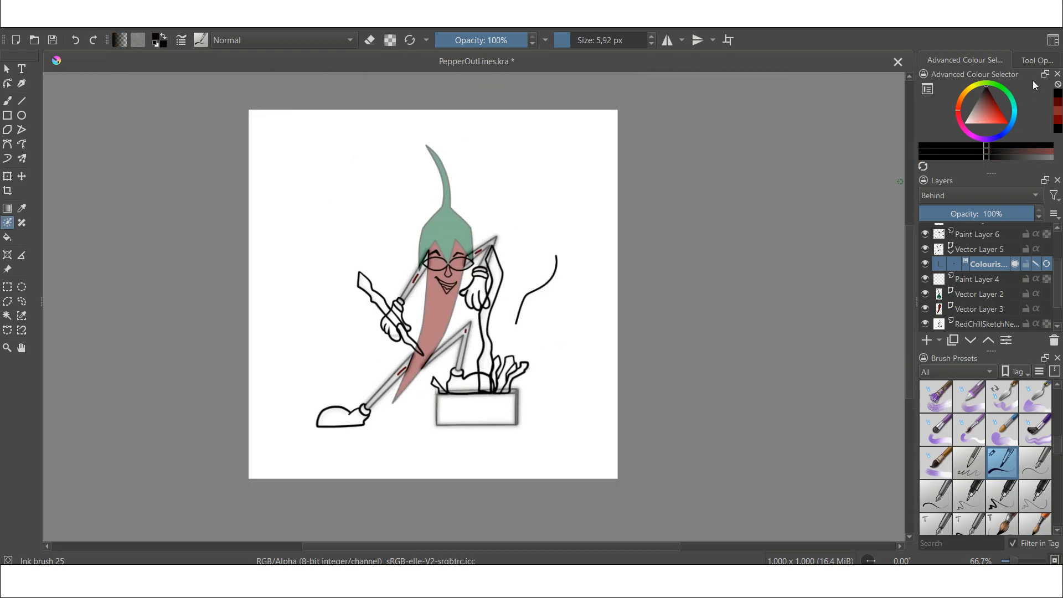
# - Update the Colorize Mask and turn off Edit key strokes to show the coloured result
pyautogui.click(1038, 60)
pyautogui.scroll(-5, 986, 130)
pyautogui.click(945, 145)
pyautogui.click(956, 157)
pyautogui.scroll(5, 957, 149)
pyautogui.click(936, 115)
pyautogui.scroll(2, 501, 328)
pyautogui.click(937, 114)
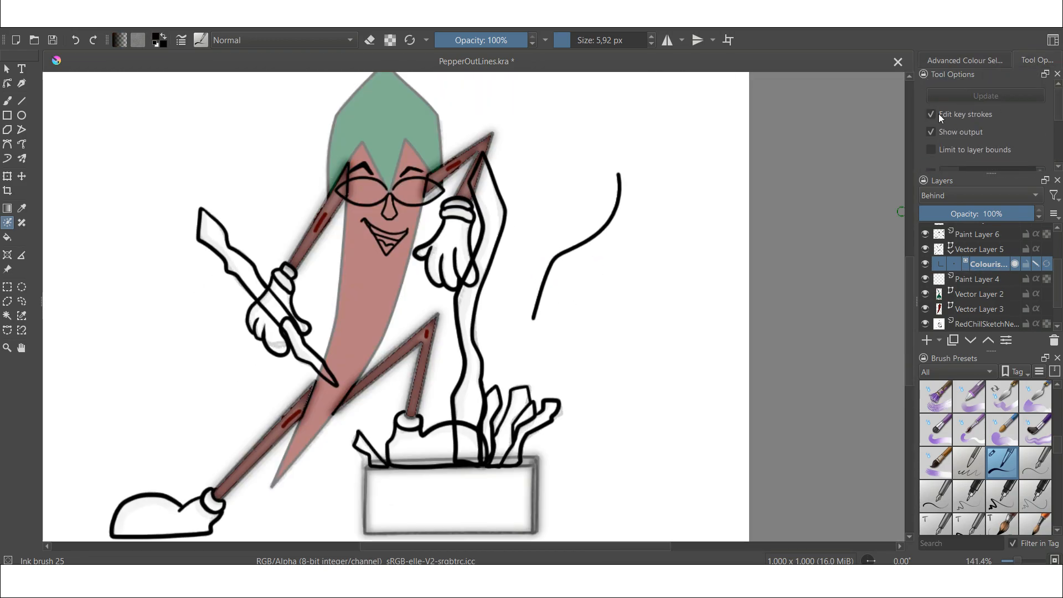
pyautogui.click(940, 117)
pyautogui.scroll(-2, 607, 266)
pyautogui.scroll(2, 560, 301)
pyautogui.scroll(-1, 612, 274)
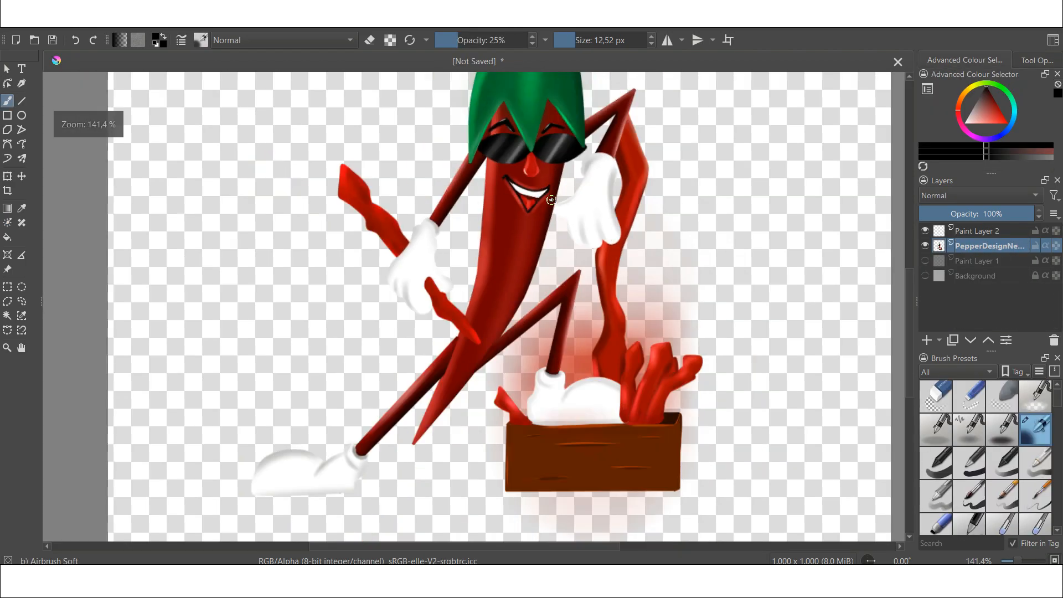
pyautogui.scroll(2, 536, 149)
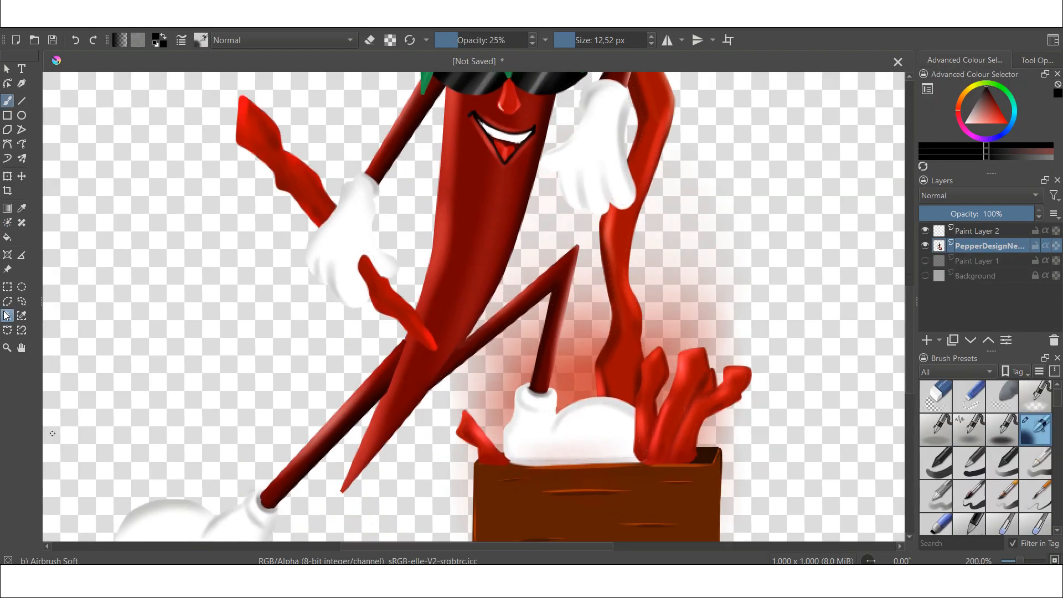
# - Airbrush soft shading inside the selected pepper body at 25% opacity and about 46 px size
pyautogui.scroll(-2, 499, 217)
pyautogui.scroll(2, 487, 213)
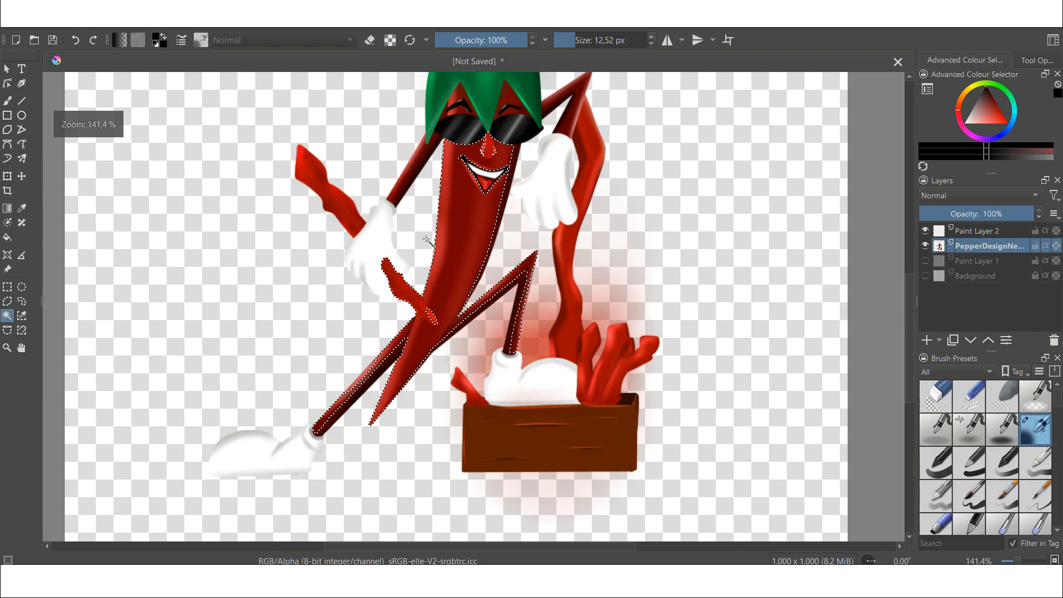
pyautogui.press('b')
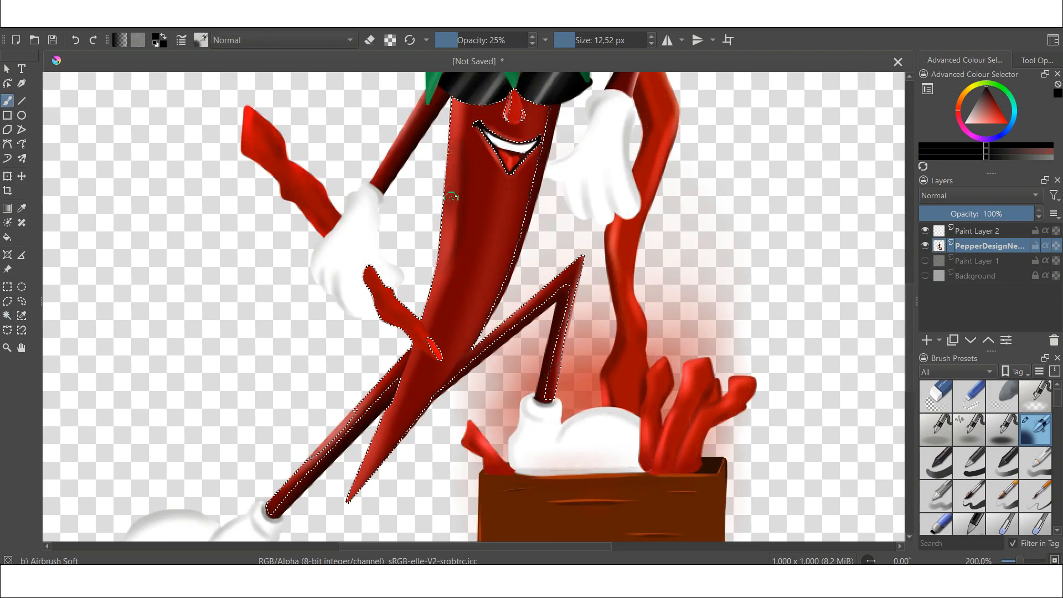
pyautogui.scroll(-1, 478, 178)
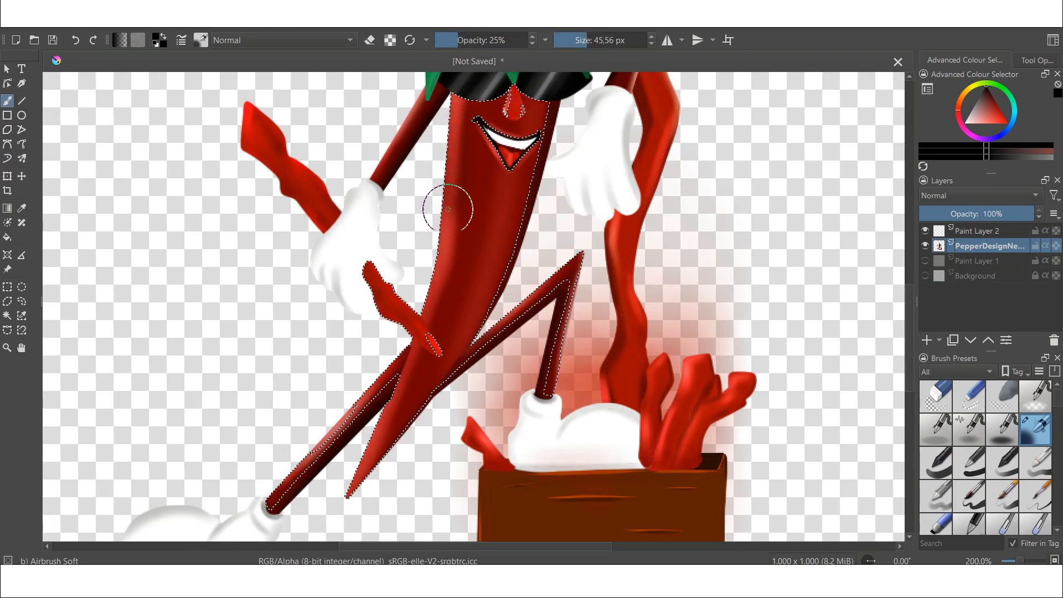
pyautogui.moveTo(401, 363); pyautogui.dragTo(422, 283)
pyautogui.scroll(2, 424, 287)
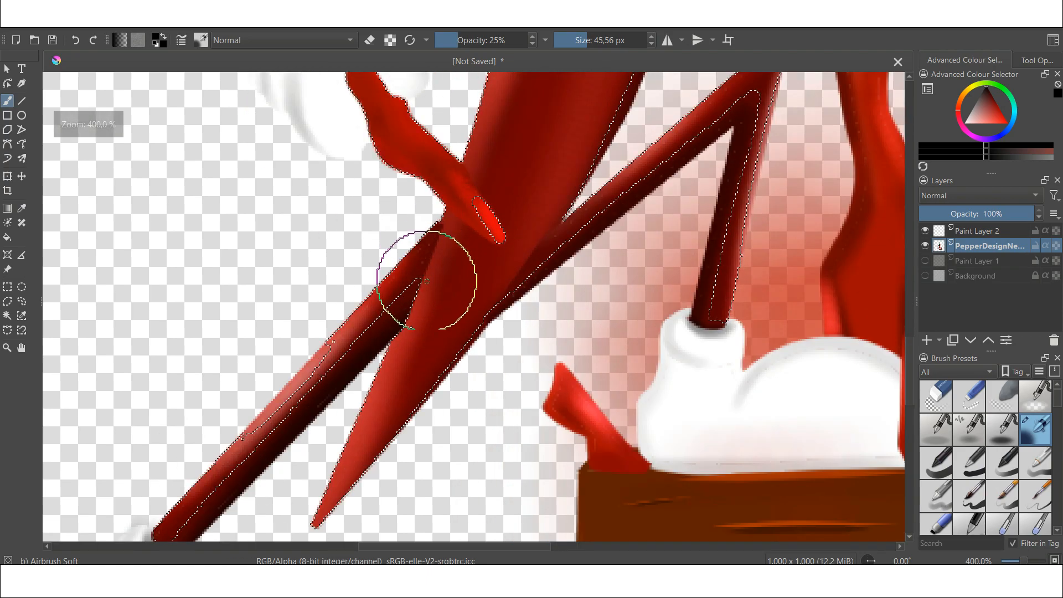
pyautogui.scroll(-3, 440, 290)
pyautogui.scroll(2, 520, 226)
pyautogui.moveTo(512, 200)
pyautogui.mouseDown()
pyautogui.moveTo(528, 251)
pyautogui.moveTo(578, 215)
pyautogui.moveTo(559, 212)
pyautogui.mouseUp()
pyautogui.scroll(-1, 491, 226)
pyautogui.click(206, 29)
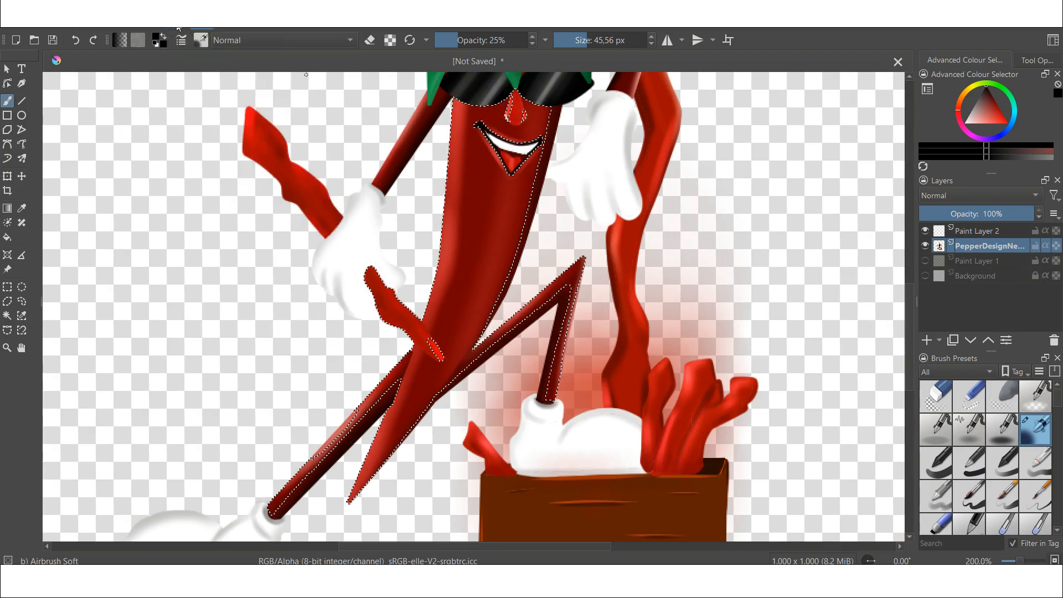
# - Select the pepper's left glove with the Contiguous Selection tool
pyautogui.click(147, 29)
pyautogui.click(180, 52)
pyautogui.scroll(2, 384, 258)
pyautogui.click(7, 316)
pyautogui.click(367, 230)
# - Pick a light grey shading colour and switch back to the Airbrush Soft brush for the glove
pyautogui.scroll(-2, 371, 232)
pyautogui.scroll(1, 772, 184)
pyautogui.click(967, 118)
pyautogui.scroll(1, 139, 199)
pyautogui.moveTo(140, 200)
pyautogui.mouseDown()
pyautogui.moveTo(201, 134)
pyautogui.moveTo(252, 139)
pyautogui.mouseUp()
pyautogui.press('b')
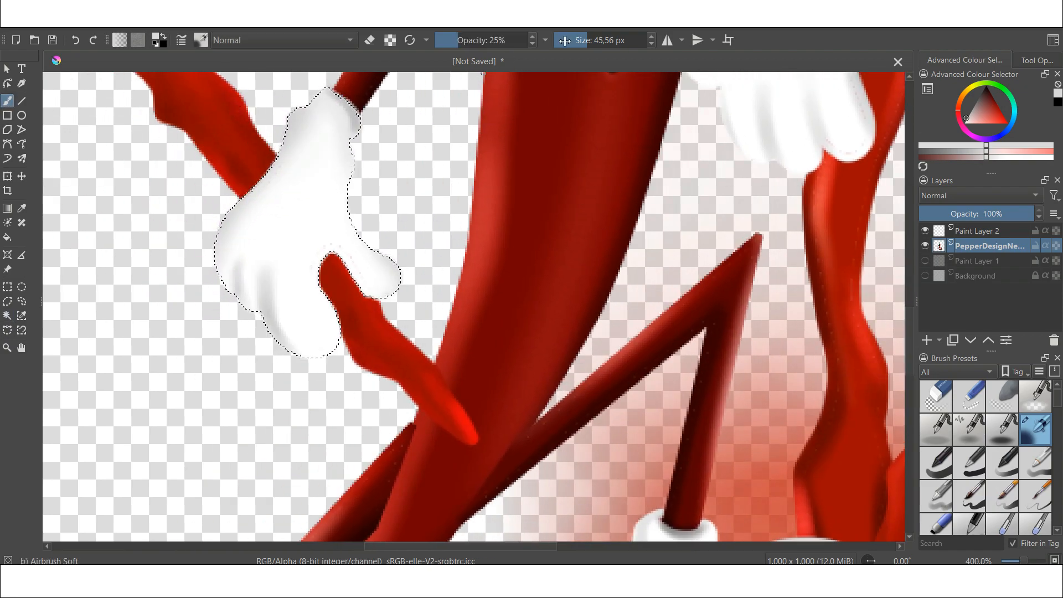
pyautogui.scroll(-5, 326, 166)
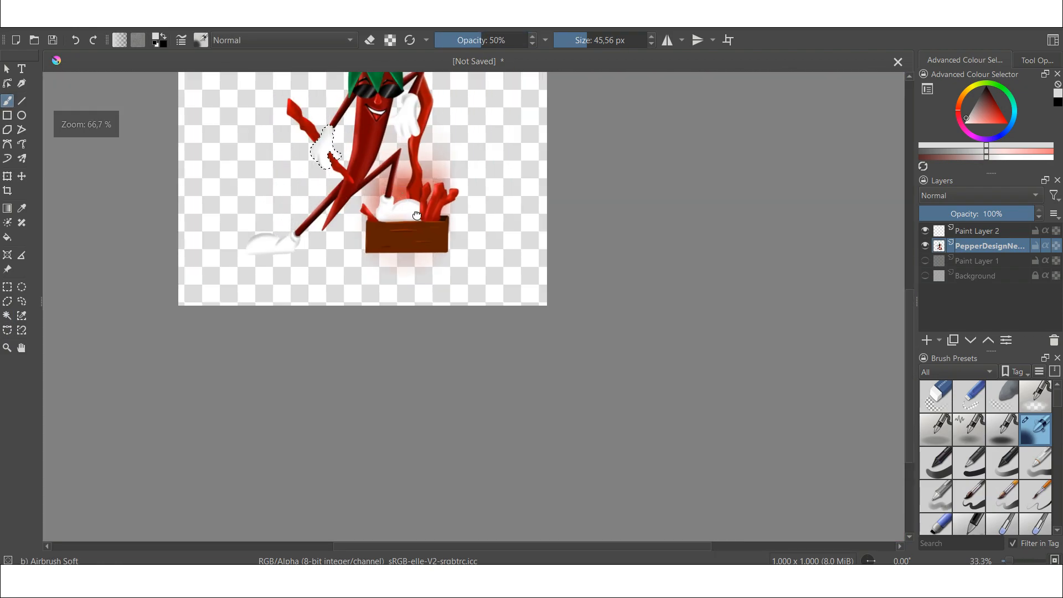